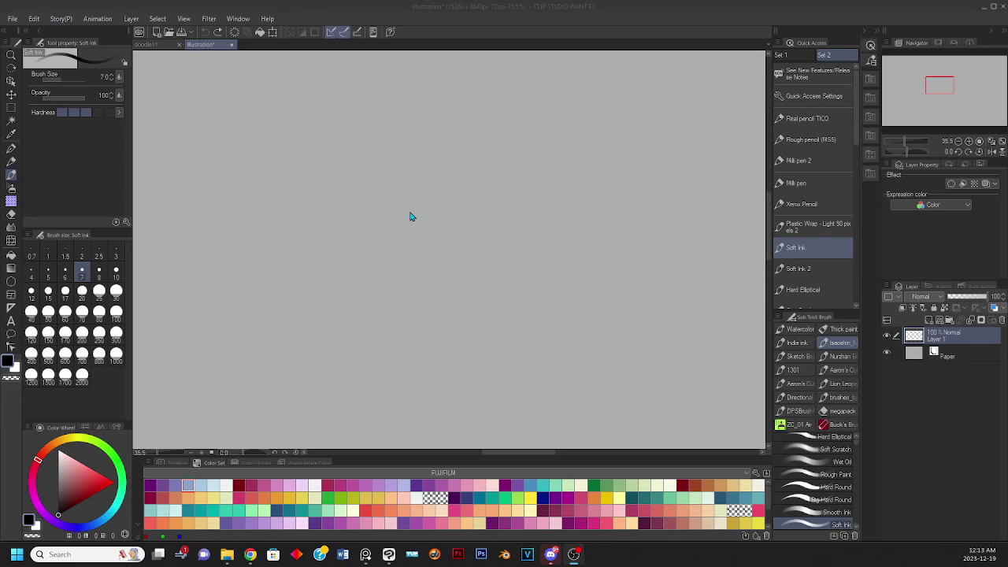
Sketch a tall, tilted egg-shaped oval for the first character's head with the Soft Ink brush
{"action": "mouse_move", "coordinate": [456, 149]}
{"action": "left_mouse_down"}
{"action": "mouse_move", "coordinate": [429, 221]}
{"action": "mouse_move", "coordinate": [443, 281]}
{"action": "mouse_move", "coordinate": [439, 208]}
{"action": "mouse_move", "coordinate": [455, 260]}
{"action": "left_mouse_up"}
{"action": "key", "text": "ctrl+z"}
{"action": "key", "text": "ctrl+z"}
{"action": "mouse_move", "coordinate": [480, 137]}
{"action": "left_mouse_down"}
{"action": "mouse_move", "coordinate": [479, 226]}
{"action": "mouse_move", "coordinate": [511, 154]}
{"action": "left_mouse_up"}
{"action": "key", "text": "ctrl+z"}
{"action": "mouse_move", "coordinate": [501, 209]}
{"action": "left_mouse_down"}
{"action": "mouse_move", "coordinate": [513, 156]}
{"action": "mouse_move", "coordinate": [479, 140]}
{"action": "left_mouse_up"}
{"action": "mouse_move", "coordinate": [459, 182]}
{"action": "left_mouse_down"}
{"action": "mouse_move", "coordinate": [500, 124]}
{"action": "mouse_move", "coordinate": [457, 226]}
{"action": "mouse_move", "coordinate": [494, 214]}
{"action": "mouse_move", "coordinate": [508, 141]}
{"action": "mouse_move", "coordinate": [489, 146]}
{"action": "mouse_move", "coordinate": [496, 137]}
{"action": "mouse_move", "coordinate": [478, 161]}
{"action": "mouse_move", "coordinate": [471, 228]}
{"action": "left_mouse_up"}
{"action": "key", "text": "ctrl+z"}
{"action": "left_click_drag", "start_coordinate": [491, 131], "coordinate": [471, 214]}
{"action": "key", "text": "ctrl+z"}
Add a curved vertical centre line to the oval head and a small rounded muzzle at its lower middle
{"action": "left_click_drag", "start_coordinate": [498, 128], "coordinate": [470, 212]}
{"action": "mouse_move", "coordinate": [476, 158]}
{"action": "left_mouse_down"}
{"action": "mouse_move", "coordinate": [476, 224]}
{"action": "mouse_move", "coordinate": [468, 190]}
{"action": "mouse_move", "coordinate": [501, 125]}
{"action": "left_mouse_up"}
{"action": "key", "text": "ctrl+z"}
{"action": "mouse_move", "coordinate": [461, 174]}
{"action": "left_mouse_down"}
{"action": "mouse_move", "coordinate": [483, 169]}
{"action": "mouse_move", "coordinate": [439, 185]}
{"action": "mouse_move", "coordinate": [456, 175]}
{"action": "mouse_move", "coordinate": [462, 191]}
{"action": "mouse_move", "coordinate": [484, 188]}
{"action": "mouse_move", "coordinate": [452, 189]}
{"action": "mouse_move", "coordinate": [484, 189]}
{"action": "mouse_move", "coordinate": [489, 168]}
{"action": "left_mouse_up"}
{"action": "key", "text": "ctrl+z"}
{"action": "key", "text": "ctrl+z"}
{"action": "key", "text": "ctrl+z"}
{"action": "key", "text": "ctrl+z"}
{"action": "key", "text": "ctrl+z"}
{"action": "key", "text": "ctrl+z"}
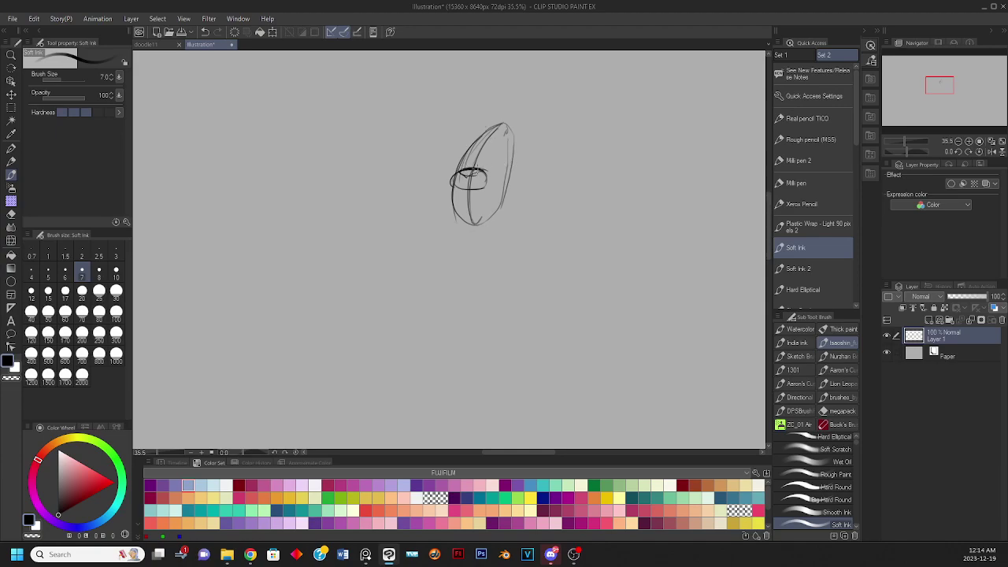
Sketch puffy cheeks flaring out on both sides of the head and a tall oval eye above the muzzle
{"action": "mouse_move", "coordinate": [460, 170]}
{"action": "left_mouse_down"}
{"action": "mouse_move", "coordinate": [500, 145]}
{"action": "mouse_move", "coordinate": [488, 151]}
{"action": "mouse_move", "coordinate": [500, 145]}
{"action": "mouse_move", "coordinate": [495, 167]}
{"action": "mouse_move", "coordinate": [483, 141]}
{"action": "mouse_move", "coordinate": [463, 174]}
{"action": "mouse_move", "coordinate": [559, 155]}
{"action": "mouse_move", "coordinate": [512, 197]}
{"action": "mouse_move", "coordinate": [544, 183]}
{"action": "mouse_move", "coordinate": [523, 189]}
{"action": "mouse_move", "coordinate": [512, 152]}
{"action": "mouse_move", "coordinate": [442, 154]}
{"action": "mouse_move", "coordinate": [418, 168]}
{"action": "mouse_move", "coordinate": [453, 202]}
{"action": "left_mouse_up"}
{"action": "key", "text": "ctrl+z"}
{"action": "key", "text": "ctrl+z"}
{"action": "key", "text": "ctrl+z"}
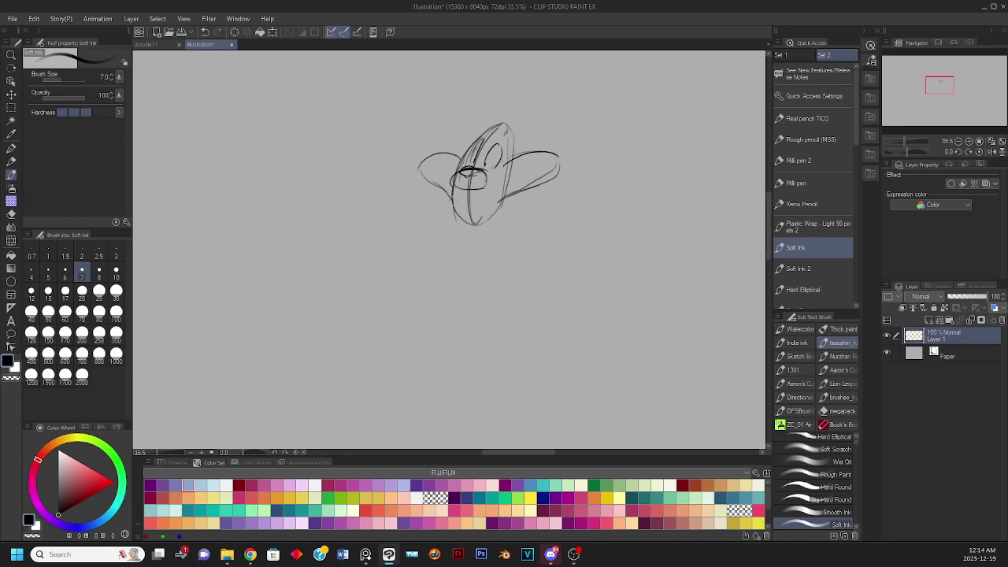
Draw the mouth below the nose and a small tuft of hair on top of the head
{"action": "mouse_move", "coordinate": [507, 170]}
{"action": "left_mouse_down"}
{"action": "mouse_move", "coordinate": [525, 165]}
{"action": "mouse_move", "coordinate": [493, 190]}
{"action": "mouse_move", "coordinate": [464, 188]}
{"action": "mouse_move", "coordinate": [444, 166]}
{"action": "mouse_move", "coordinate": [455, 163]}
{"action": "mouse_move", "coordinate": [451, 187]}
{"action": "mouse_move", "coordinate": [466, 188]}
{"action": "mouse_move", "coordinate": [463, 204]}
{"action": "mouse_move", "coordinate": [477, 201]}
{"action": "mouse_move", "coordinate": [467, 205]}
{"action": "left_mouse_up"}
{"action": "key", "text": "ctrl+z"}
{"action": "key", "text": "ctrl+z"}
{"action": "key", "text": "ctrl+z"}
{"action": "key", "text": "ctrl+z"}
{"action": "key", "text": "ctrl+z"}
{"action": "key", "text": "ctrl+z"}
{"action": "mouse_move", "coordinate": [513, 138]}
{"action": "left_mouse_down"}
{"action": "mouse_move", "coordinate": [497, 202]}
{"action": "mouse_move", "coordinate": [469, 115]}
{"action": "left_mouse_up"}
{"action": "key", "text": "ctrl+z"}
{"action": "left_click_drag", "start_coordinate": [492, 192], "coordinate": [487, 172]}
{"action": "mouse_move", "coordinate": [490, 188]}
{"action": "left_mouse_down"}
{"action": "mouse_move", "coordinate": [481, 177]}
{"action": "mouse_move", "coordinate": [488, 187]}
{"action": "left_mouse_up"}
{"action": "mouse_move", "coordinate": [474, 181]}
{"action": "left_mouse_down"}
{"action": "mouse_move", "coordinate": [502, 195]}
{"action": "mouse_move", "coordinate": [532, 106]}
{"action": "left_mouse_up"}
{"action": "key", "text": "ctrl+z"}
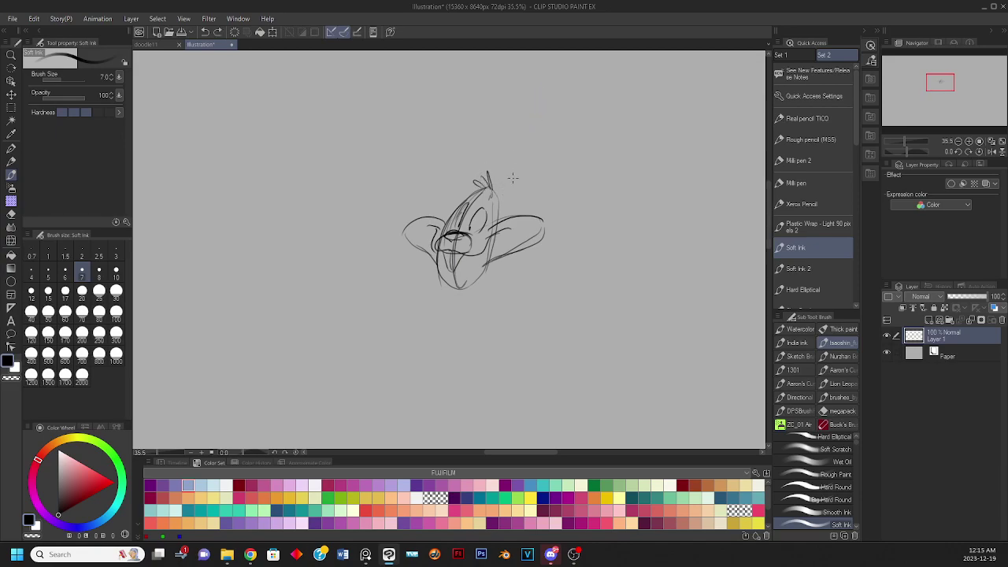
Add fur marks where the cheeks meet the face and two short neck lines under the chin
{"action": "left_click_drag", "start_coordinate": [516, 171], "coordinate": [494, 228]}
{"action": "left_click_drag", "start_coordinate": [480, 269], "coordinate": [497, 142]}
{"action": "key", "text": "ctrl+z"}
{"action": "left_click_drag", "start_coordinate": [466, 286], "coordinate": [495, 271]}
{"action": "left_click_drag", "start_coordinate": [426, 274], "coordinate": [420, 280]}
{"action": "mouse_move", "coordinate": [460, 329]}
{"action": "left_mouse_down"}
{"action": "mouse_move", "coordinate": [446, 373]}
{"action": "mouse_move", "coordinate": [438, 364]}
{"action": "left_mouse_up"}
{"action": "key", "text": "ctrl+z"}
{"action": "key", "text": "ctrl+z"}
{"action": "key", "text": "ctrl+z"}
{"action": "key", "text": "ctrl+z"}
Draw two long, pointed rabbit ears rising in a V from the top of the head
{"action": "mouse_move", "coordinate": [486, 254]}
{"action": "left_mouse_down"}
{"action": "mouse_move", "coordinate": [490, 154]}
{"action": "mouse_move", "coordinate": [505, 189]}
{"action": "left_mouse_up"}
{"action": "key", "text": "ctrl+z"}
{"action": "mouse_move", "coordinate": [484, 262]}
{"action": "left_mouse_down"}
{"action": "mouse_move", "coordinate": [501, 115]}
{"action": "mouse_move", "coordinate": [476, 169]}
{"action": "mouse_move", "coordinate": [470, 249]}
{"action": "mouse_move", "coordinate": [408, 132]}
{"action": "left_mouse_up"}
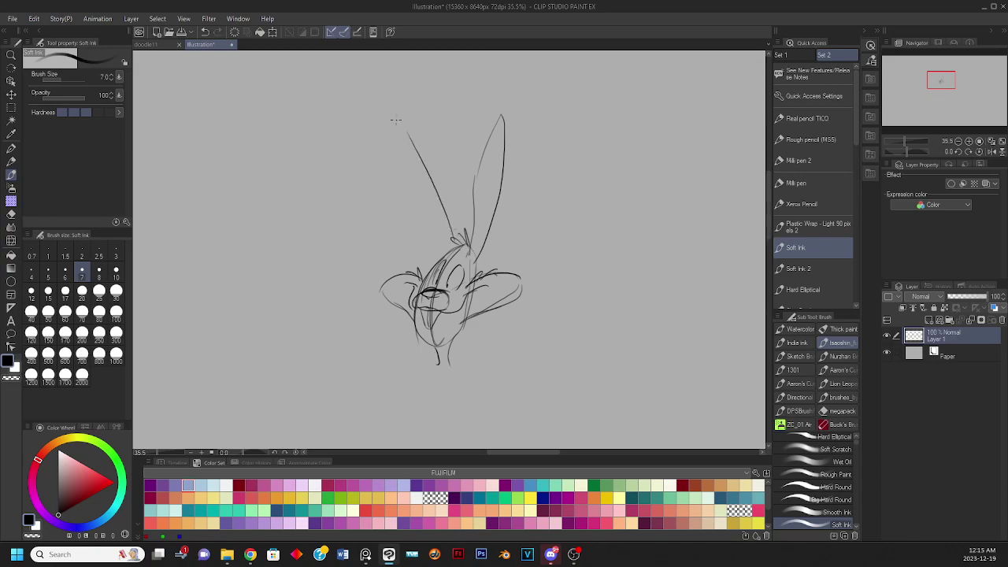
{"action": "key", "text": "ctrl+z"}
{"action": "left_click_drag", "start_coordinate": [454, 243], "coordinate": [403, 129]}
{"action": "key", "text": "ctrl+z"}
{"action": "mouse_move", "coordinate": [456, 241]}
{"action": "left_mouse_down"}
{"action": "mouse_move", "coordinate": [393, 118]}
{"action": "mouse_move", "coordinate": [402, 175]}
{"action": "mouse_move", "coordinate": [448, 235]}
{"action": "mouse_move", "coordinate": [391, 118]}
{"action": "left_mouse_up"}
{"action": "key", "text": "ctrl+z"}
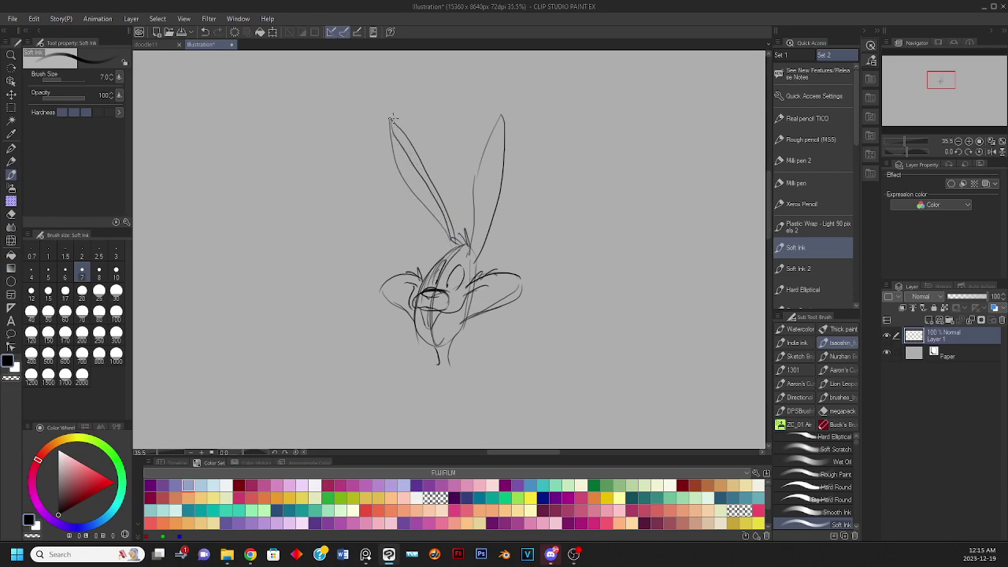
Complete the rabbit's inner ear lines and strengthen the contours around the eye and chin
{"action": "key", "text": "ctrl+z"}
{"action": "mouse_move", "coordinate": [477, 254]}
{"action": "left_mouse_down"}
{"action": "mouse_move", "coordinate": [489, 203]}
{"action": "mouse_move", "coordinate": [480, 238]}
{"action": "mouse_move", "coordinate": [486, 143]}
{"action": "mouse_move", "coordinate": [474, 234]}
{"action": "mouse_move", "coordinate": [486, 225]}
{"action": "mouse_move", "coordinate": [500, 122]}
{"action": "mouse_move", "coordinate": [479, 191]}
{"action": "left_mouse_up"}
{"action": "key", "text": "ctrl+z"}
{"action": "left_click_drag", "start_coordinate": [448, 250], "coordinate": [468, 267]}
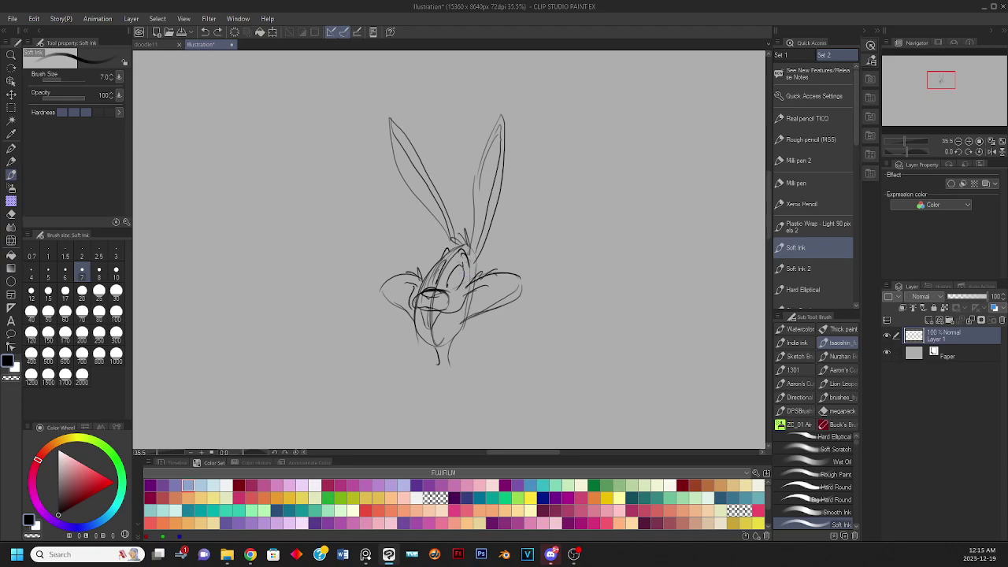
{"action": "mouse_move", "coordinate": [566, 226]}
{"action": "left_mouse_down"}
{"action": "mouse_move", "coordinate": [555, 171]}
{"action": "mouse_move", "coordinate": [549, 183]}
{"action": "left_mouse_up"}
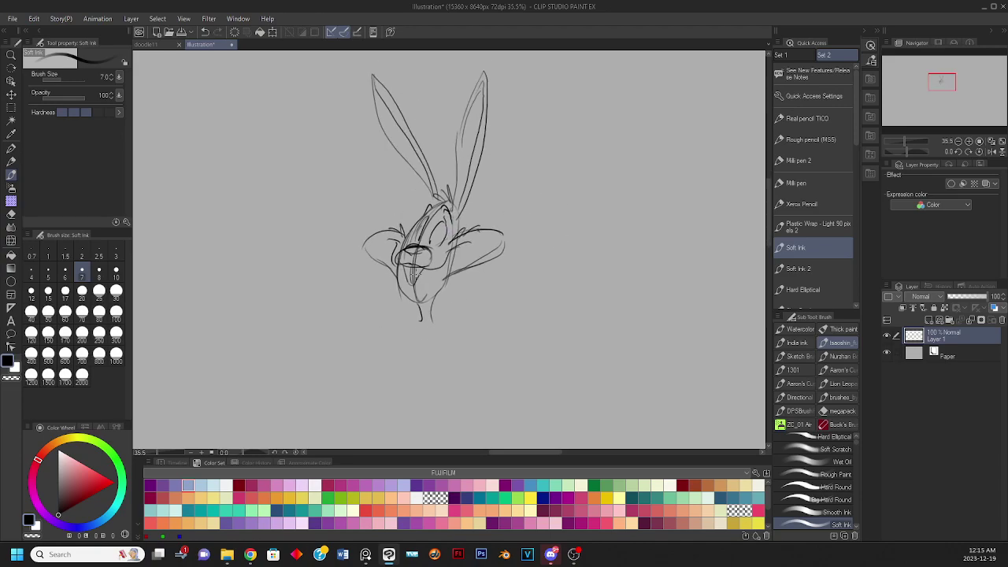
{"action": "key", "text": "ctrl+z"}
{"action": "left_click_drag", "start_coordinate": [403, 285], "coordinate": [425, 295]}
Sketch a round construction circle for a second character's head in the empty space beside the rabbit
{"action": "mouse_move", "coordinate": [534, 224]}
{"action": "left_mouse_down"}
{"action": "mouse_move", "coordinate": [488, 261]}
{"action": "mouse_move", "coordinate": [486, 290]}
{"action": "left_mouse_up"}
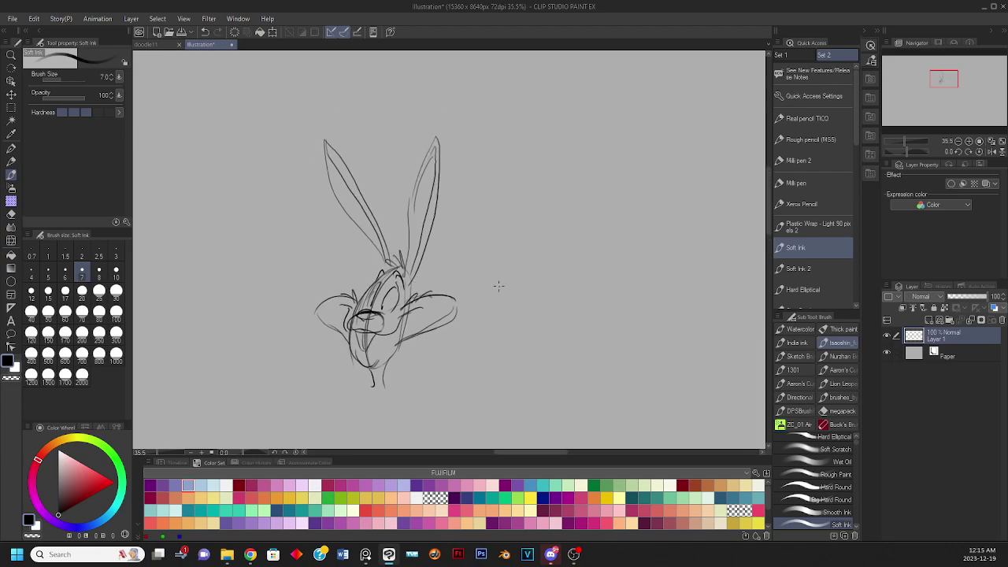
{"action": "mouse_move", "coordinate": [486, 272]}
{"action": "left_mouse_down"}
{"action": "mouse_move", "coordinate": [546, 237]}
{"action": "mouse_move", "coordinate": [562, 241]}
{"action": "mouse_move", "coordinate": [523, 222]}
{"action": "left_mouse_up"}
{"action": "mouse_move", "coordinate": [585, 283]}
{"action": "left_mouse_down"}
{"action": "mouse_move", "coordinate": [497, 243]}
{"action": "mouse_move", "coordinate": [520, 175]}
{"action": "left_mouse_up"}
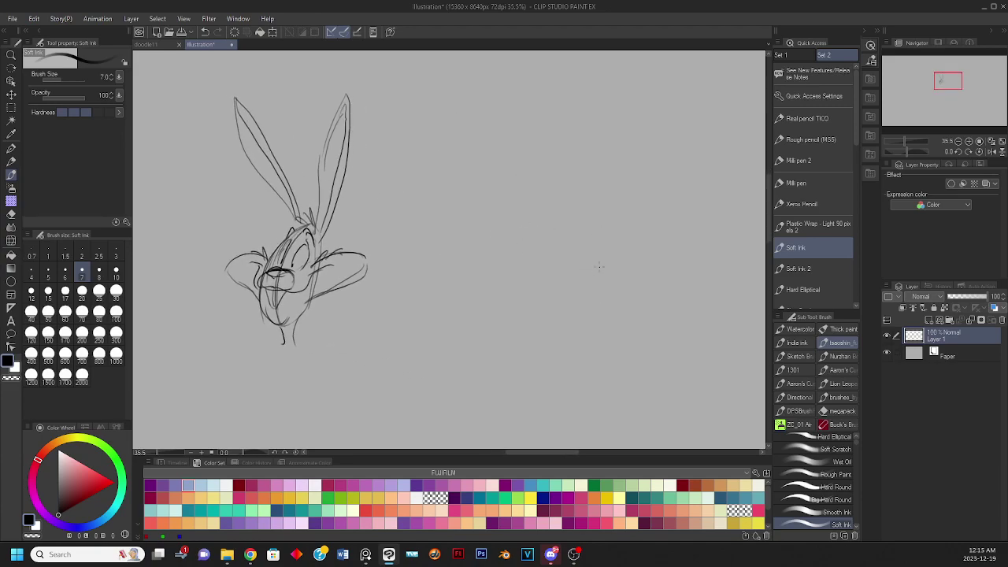
{"action": "mouse_move", "coordinate": [483, 252]}
{"action": "left_mouse_down"}
{"action": "mouse_move", "coordinate": [505, 227]}
{"action": "mouse_move", "coordinate": [567, 236]}
{"action": "left_mouse_up"}
{"action": "key", "text": "ctrl+z"}
{"action": "mouse_move", "coordinate": [489, 223]}
{"action": "left_mouse_down"}
{"action": "mouse_move", "coordinate": [566, 243]}
{"action": "mouse_move", "coordinate": [556, 226]}
{"action": "mouse_move", "coordinate": [470, 292]}
{"action": "mouse_move", "coordinate": [516, 308]}
{"action": "left_mouse_up"}
{"action": "key", "text": "ctrl+z"}
{"action": "key", "text": "ctrl+z"}
{"action": "mouse_move", "coordinate": [544, 234]}
{"action": "left_mouse_down"}
{"action": "mouse_move", "coordinate": [519, 226]}
{"action": "mouse_move", "coordinate": [509, 304]}
{"action": "left_mouse_up"}
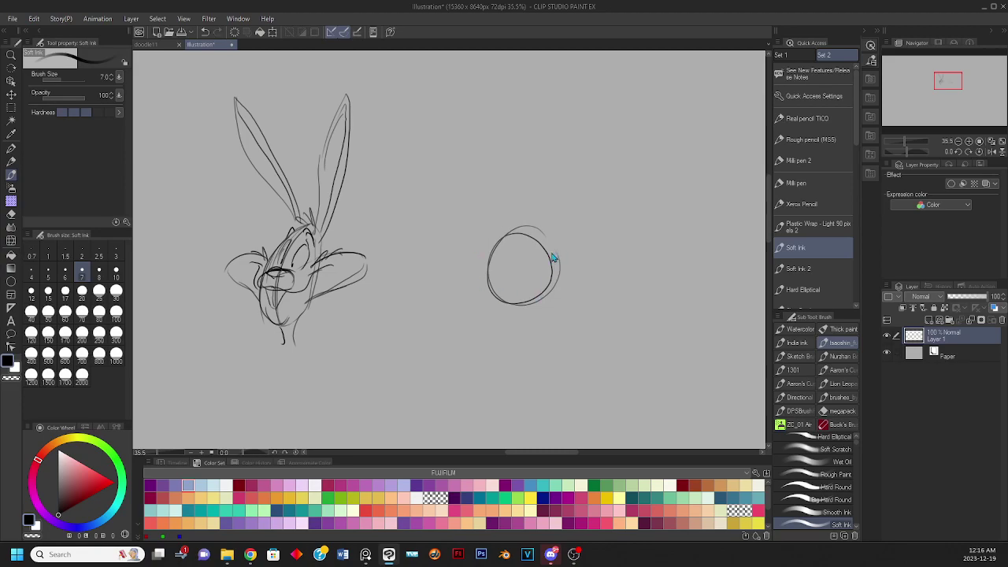
{"action": "key", "text": "ctrl+z"}
{"action": "mouse_move", "coordinate": [467, 227]}
{"action": "left_mouse_down"}
{"action": "mouse_move", "coordinate": [448, 307]}
{"action": "mouse_move", "coordinate": [505, 269]}
{"action": "mouse_move", "coordinate": [408, 271]}
{"action": "mouse_move", "coordinate": [452, 308]}
{"action": "left_mouse_up"}
Sketch the second head's eyes and long upturned snout extending from the circle
{"action": "mouse_move", "coordinate": [511, 224]}
{"action": "left_mouse_down"}
{"action": "mouse_move", "coordinate": [515, 263]}
{"action": "mouse_move", "coordinate": [464, 265]}
{"action": "mouse_move", "coordinate": [489, 274]}
{"action": "mouse_move", "coordinate": [509, 251]}
{"action": "mouse_move", "coordinate": [506, 228]}
{"action": "mouse_move", "coordinate": [515, 267]}
{"action": "mouse_move", "coordinate": [493, 235]}
{"action": "mouse_move", "coordinate": [501, 257]}
{"action": "left_mouse_up"}
{"action": "key", "text": "ctrl+z"}
{"action": "key", "text": "ctrl+z"}
{"action": "key", "text": "ctrl+z"}
{"action": "key", "text": "ctrl+z"}
{"action": "key", "text": "ctrl+z"}
{"action": "key", "text": "ctrl+z"}
{"action": "key", "text": "ctrl+z"}
{"action": "key", "text": "ctrl+z"}
Draw the second character's large rounded cheek, nose tip, open grinning mouth and lower jaw
{"action": "mouse_move", "coordinate": [466, 270]}
{"action": "left_mouse_down"}
{"action": "mouse_move", "coordinate": [464, 258]}
{"action": "mouse_move", "coordinate": [483, 271]}
{"action": "mouse_move", "coordinate": [499, 256]}
{"action": "mouse_move", "coordinate": [549, 254]}
{"action": "mouse_move", "coordinate": [508, 309]}
{"action": "left_mouse_up"}
{"action": "key", "text": "ctrl+z"}
{"action": "key", "text": "ctrl+z"}
{"action": "key", "text": "ctrl+z"}
{"action": "mouse_move", "coordinate": [543, 265]}
{"action": "left_mouse_down"}
{"action": "mouse_move", "coordinate": [513, 292]}
{"action": "mouse_move", "coordinate": [489, 289]}
{"action": "mouse_move", "coordinate": [490, 280]}
{"action": "mouse_move", "coordinate": [497, 298]}
{"action": "mouse_move", "coordinate": [517, 292]}
{"action": "mouse_move", "coordinate": [537, 253]}
{"action": "left_mouse_up"}
{"action": "key", "text": "ctrl+z"}
{"action": "mouse_move", "coordinate": [527, 270]}
{"action": "left_mouse_down"}
{"action": "mouse_move", "coordinate": [538, 256]}
{"action": "mouse_move", "coordinate": [543, 264]}
{"action": "mouse_move", "coordinate": [527, 279]}
{"action": "mouse_move", "coordinate": [480, 292]}
{"action": "mouse_move", "coordinate": [499, 307]}
{"action": "mouse_move", "coordinate": [503, 295]}
{"action": "left_mouse_up"}
{"action": "key", "text": "ctrl+z"}
{"action": "key", "text": "ctrl+z"}
{"action": "mouse_move", "coordinate": [496, 310]}
{"action": "left_mouse_down"}
{"action": "mouse_move", "coordinate": [470, 286]}
{"action": "mouse_move", "coordinate": [486, 285]}
{"action": "mouse_move", "coordinate": [508, 292]}
{"action": "mouse_move", "coordinate": [504, 319]}
{"action": "mouse_move", "coordinate": [469, 310]}
{"action": "left_mouse_up"}
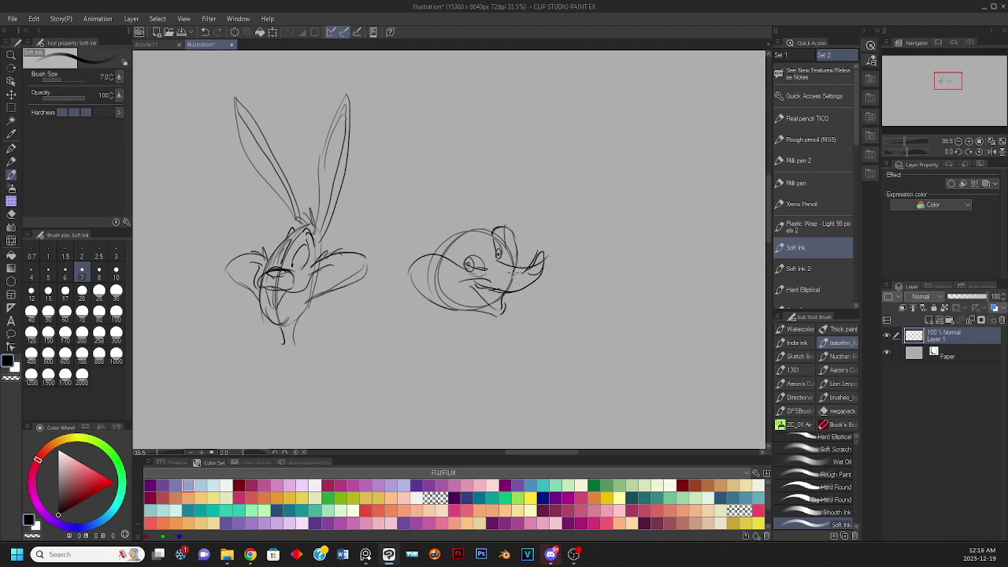
Add a pointed ear at the back of the second character's head
{"action": "mouse_move", "coordinate": [438, 236]}
{"action": "left_mouse_down"}
{"action": "mouse_move", "coordinate": [408, 230]}
{"action": "mouse_move", "coordinate": [409, 257]}
{"action": "mouse_move", "coordinate": [424, 234]}
{"action": "mouse_move", "coordinate": [426, 253]}
{"action": "left_mouse_up"}
{"action": "left_click_drag", "start_coordinate": [482, 197], "coordinate": [482, 219]}
{"action": "key", "text": "ctrl+z"}
Erase the top of the second character's near eye and redraw it with a slanted, frowning lid using Soft Ink
{"action": "left_click", "coordinate": [11, 214]}
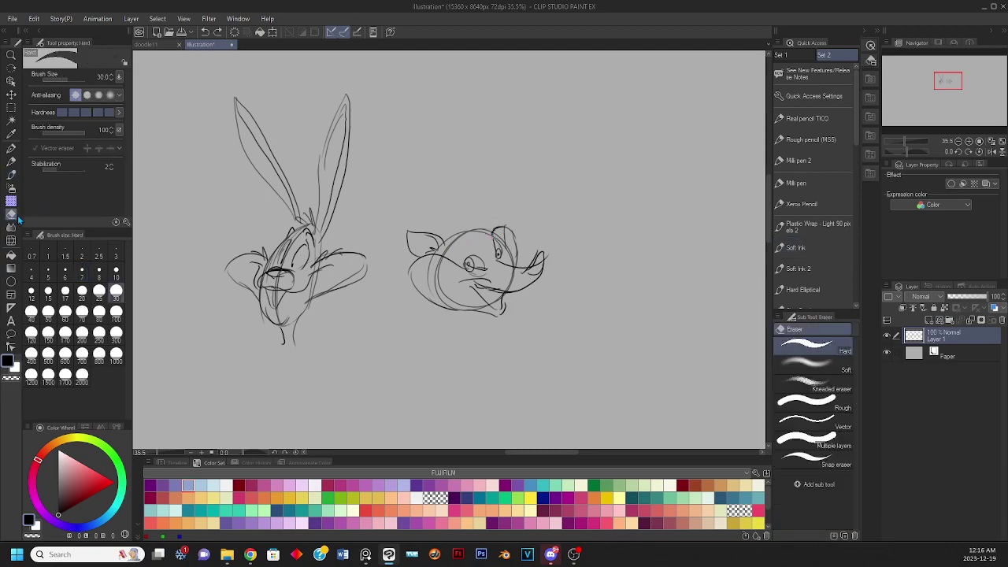
{"action": "left_click_drag", "start_coordinate": [469, 261], "coordinate": [493, 248]}
{"action": "left_click", "coordinate": [810, 250]}
{"action": "mouse_move", "coordinate": [497, 238]}
{"action": "left_mouse_down"}
{"action": "mouse_move", "coordinate": [502, 256]}
{"action": "mouse_move", "coordinate": [495, 238]}
{"action": "mouse_move", "coordinate": [490, 268]}
{"action": "mouse_move", "coordinate": [455, 253]}
{"action": "mouse_move", "coordinate": [482, 270]}
{"action": "left_mouse_up"}
{"action": "key", "text": "ctrl+z"}
{"action": "key", "text": "ctrl+z"}
{"action": "key", "text": "ctrl+z"}
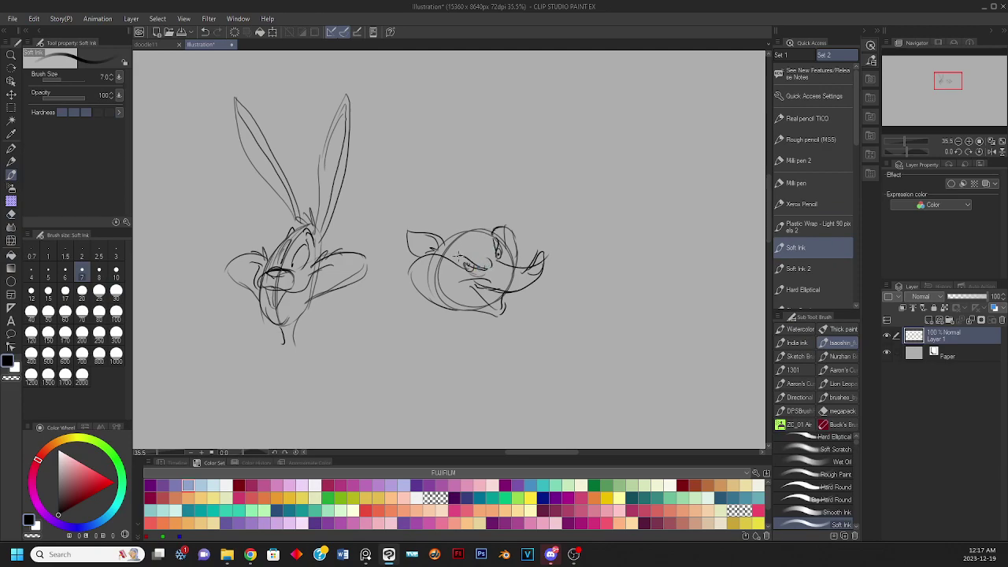
{"action": "key", "text": "ctrl+z"}
Slant the far eye's lid, add teeth inside the mouth and erase the surplus lines around the far eye
{"action": "left_click_drag", "start_coordinate": [492, 232], "coordinate": [497, 260]}
{"action": "left_click_drag", "start_coordinate": [484, 296], "coordinate": [495, 302]}
{"action": "key", "text": "e"}
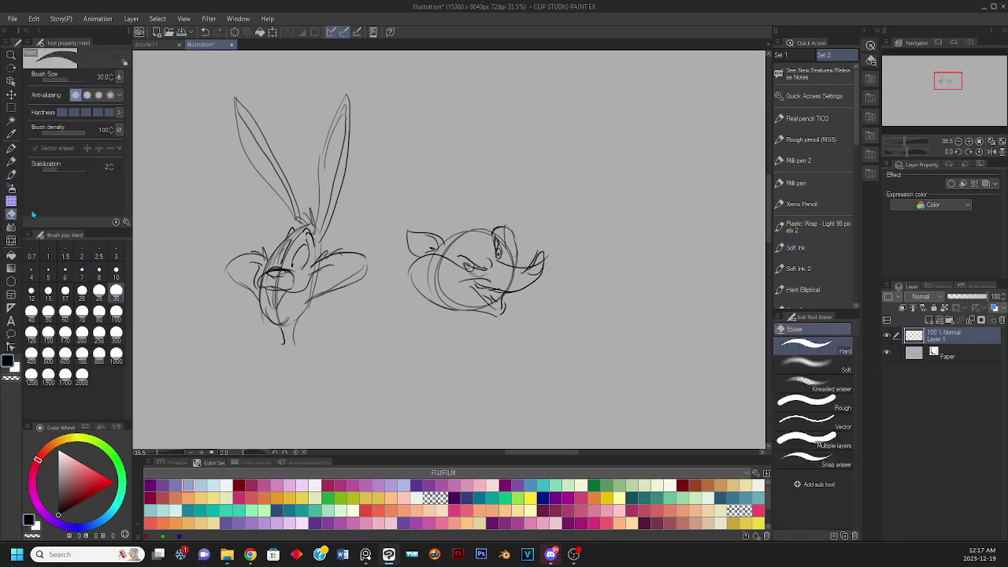
{"action": "left_click_drag", "start_coordinate": [497, 245], "coordinate": [495, 249]}
{"action": "left_click", "coordinate": [801, 249]}
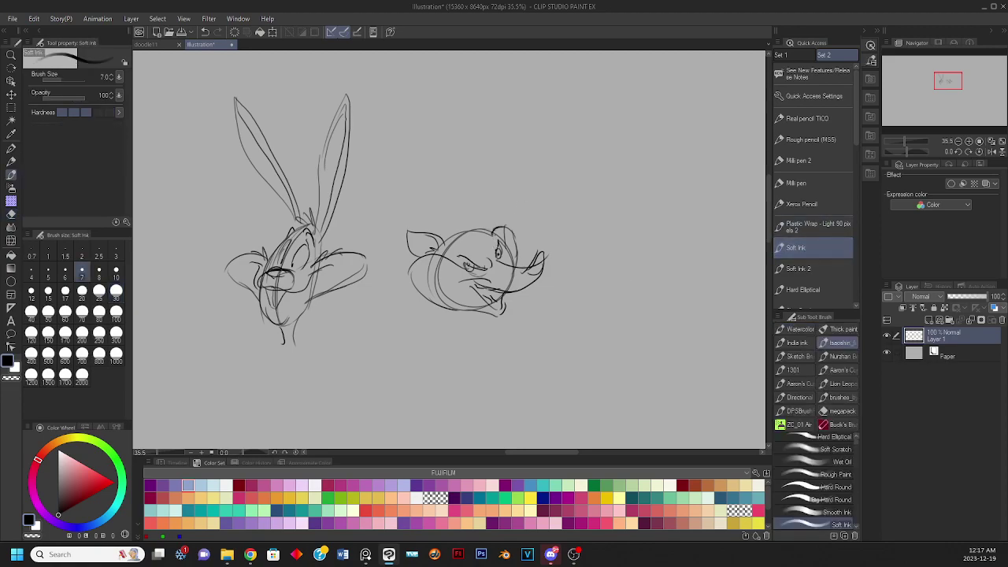
Touch up the far eye and draw a second pointed ear on top of the head
{"action": "mouse_move", "coordinate": [496, 244]}
{"action": "left_mouse_down"}
{"action": "mouse_move", "coordinate": [497, 259]}
{"action": "mouse_move", "coordinate": [479, 199]}
{"action": "mouse_move", "coordinate": [468, 227]}
{"action": "left_mouse_up"}
{"action": "key", "text": "ctrl+z"}
{"action": "key", "text": "ctrl+z"}
{"action": "key", "text": "ctrl+z"}
{"action": "key", "text": "ctrl+z"}
Draw the lower edge of the second character's cheek and a short neck line beneath the jaw
{"action": "left_click_drag", "start_coordinate": [606, 294], "coordinate": [644, 311]}
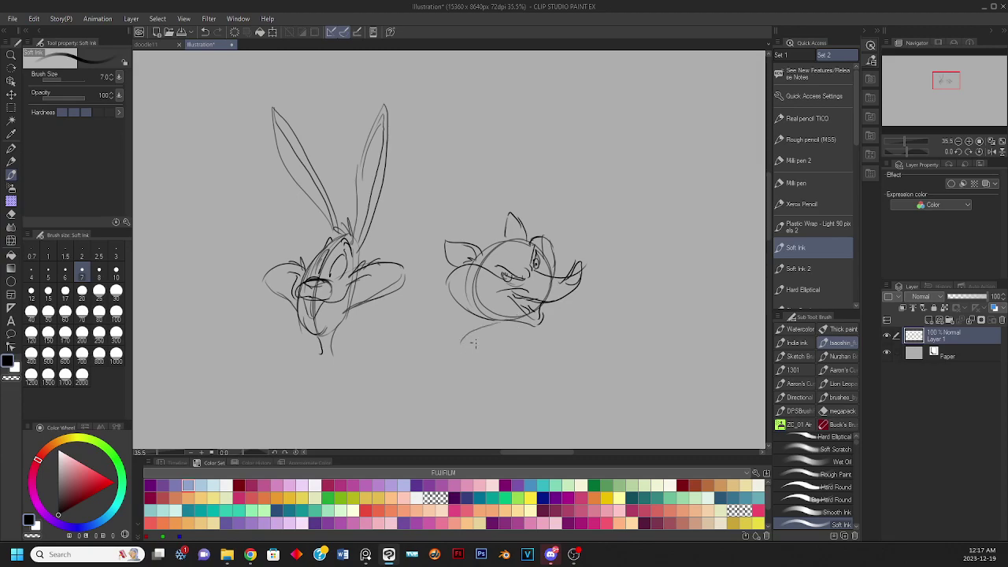
{"action": "mouse_move", "coordinate": [472, 318]}
{"action": "left_mouse_down"}
{"action": "mouse_move", "coordinate": [446, 324]}
{"action": "mouse_move", "coordinate": [454, 314]}
{"action": "left_mouse_up"}
{"action": "key", "text": "ctrl+z"}
{"action": "left_click_drag", "start_coordinate": [590, 251], "coordinate": [593, 241]}
{"action": "mouse_move", "coordinate": [512, 236]}
{"action": "left_mouse_down"}
{"action": "mouse_move", "coordinate": [543, 288]}
{"action": "mouse_move", "coordinate": [540, 310]}
{"action": "left_mouse_up"}
{"action": "key", "text": "ctrl+z"}
{"action": "key", "text": "ctrl+z"}
{"action": "mouse_move", "coordinate": [511, 238]}
{"action": "left_mouse_down"}
{"action": "mouse_move", "coordinate": [543, 307]}
{"action": "mouse_move", "coordinate": [549, 262]}
{"action": "left_mouse_up"}
{"action": "key", "text": "ctrl+z"}
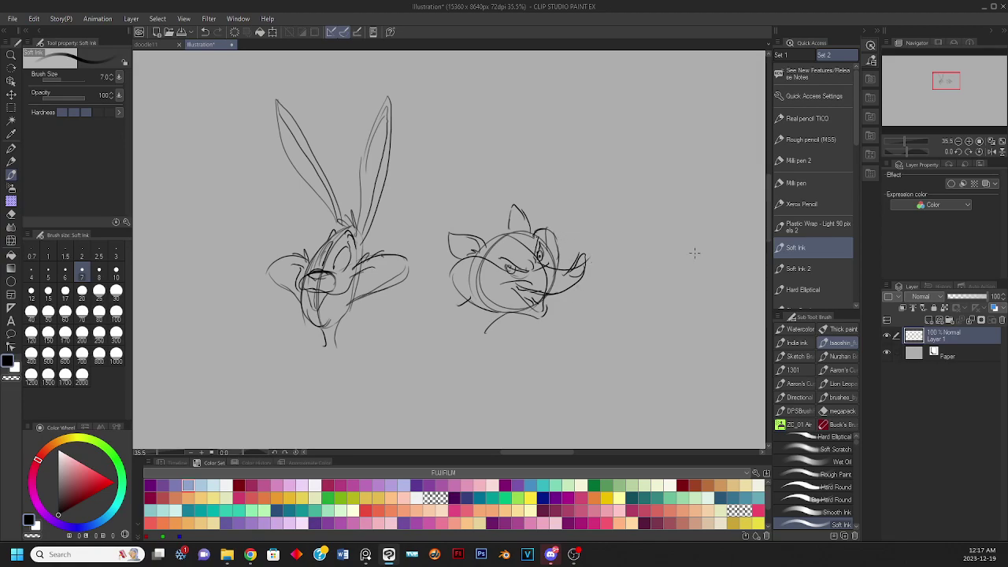
{"action": "left_click_drag", "start_coordinate": [653, 307], "coordinate": [582, 307]}
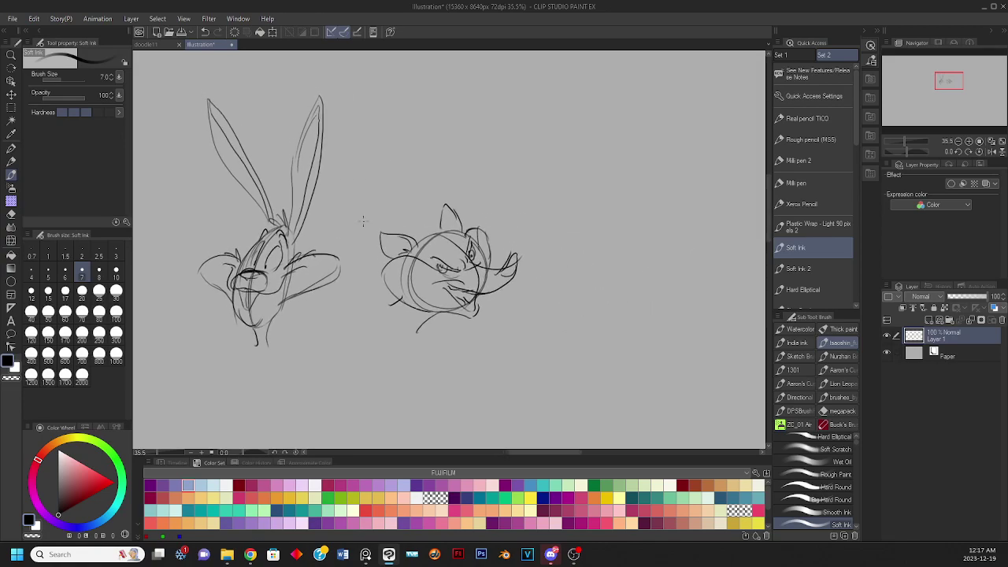
{"action": "left_click_drag", "start_coordinate": [569, 312], "coordinate": [567, 339]}
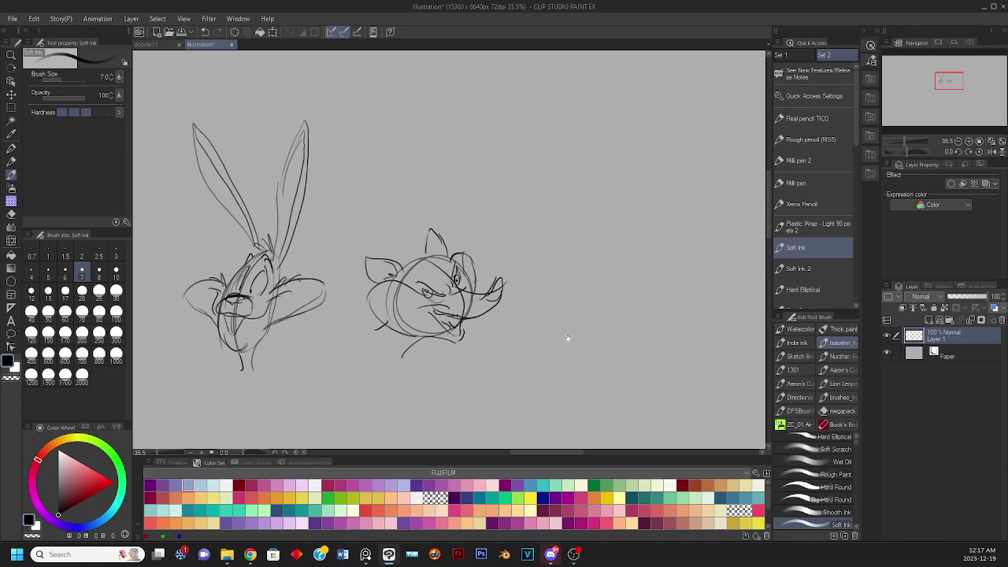
{"action": "left_click_drag", "start_coordinate": [596, 270], "coordinate": [558, 326]}
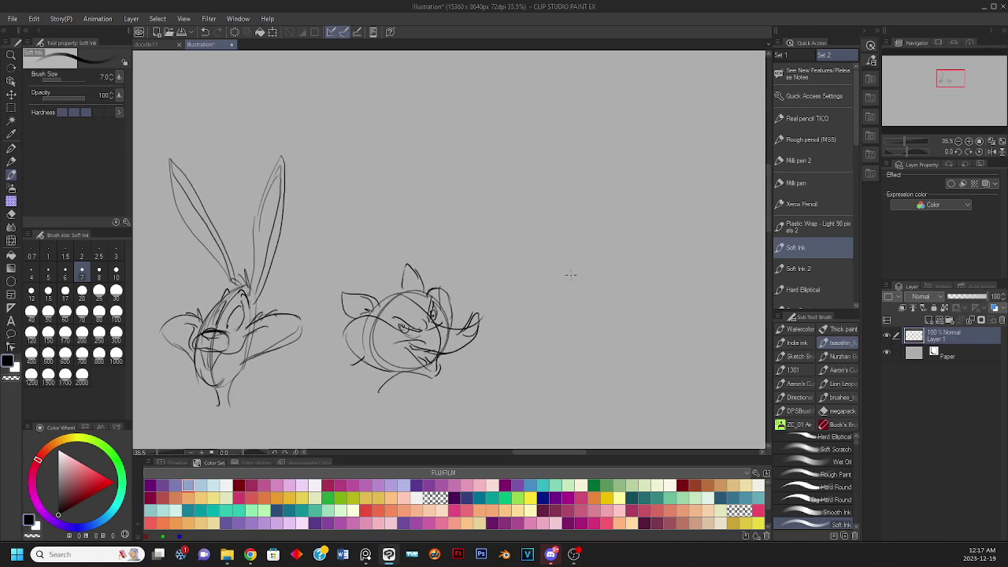
{"action": "left_click_drag", "start_coordinate": [569, 277], "coordinate": [596, 335]}
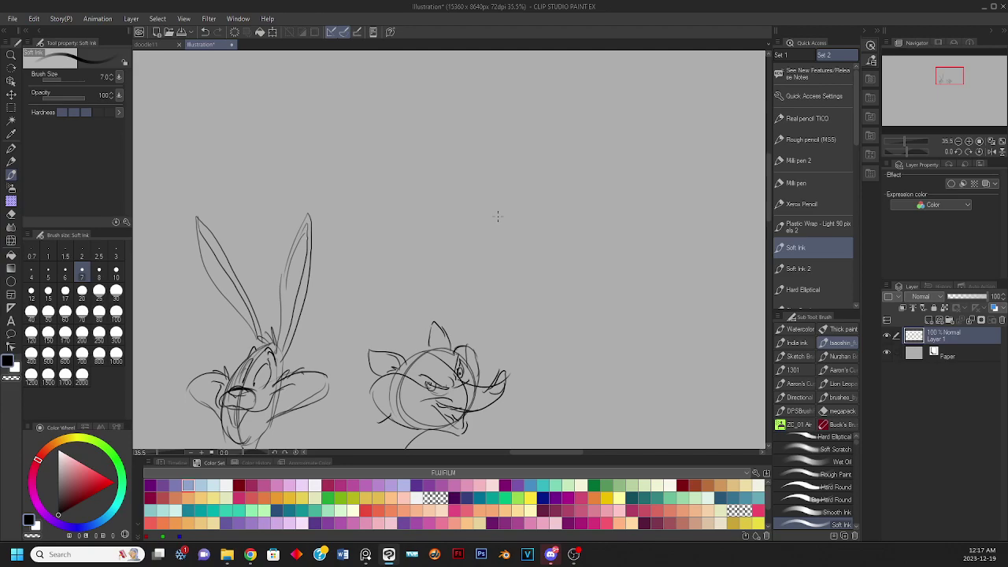
{"action": "left_click_drag", "start_coordinate": [510, 211], "coordinate": [519, 227]}
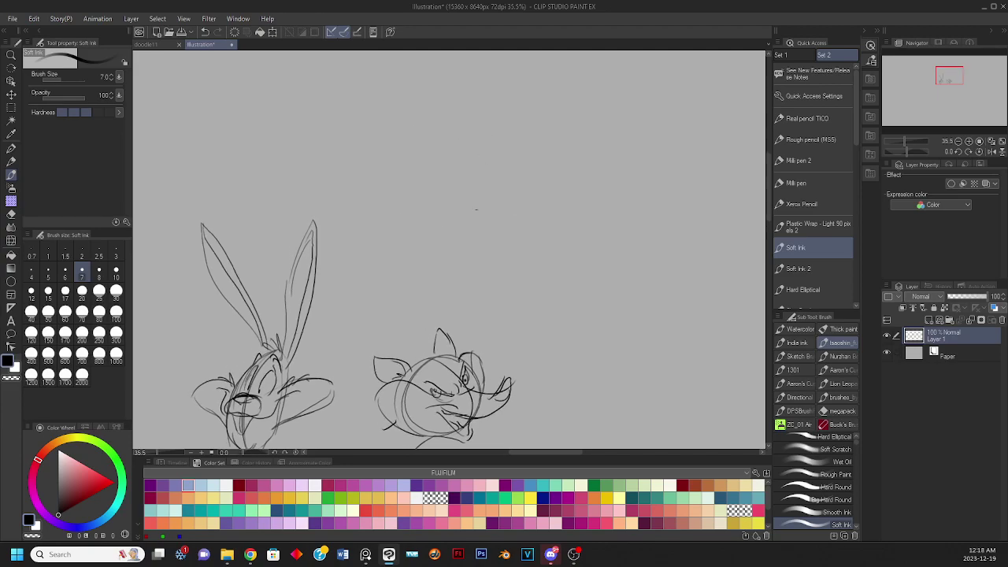
{"action": "key", "text": "ctrl+z"}
{"action": "mouse_move", "coordinate": [454, 122]}
{"action": "left_mouse_down"}
{"action": "mouse_move", "coordinate": [455, 203]}
{"action": "mouse_move", "coordinate": [421, 169]}
{"action": "left_mouse_up"}
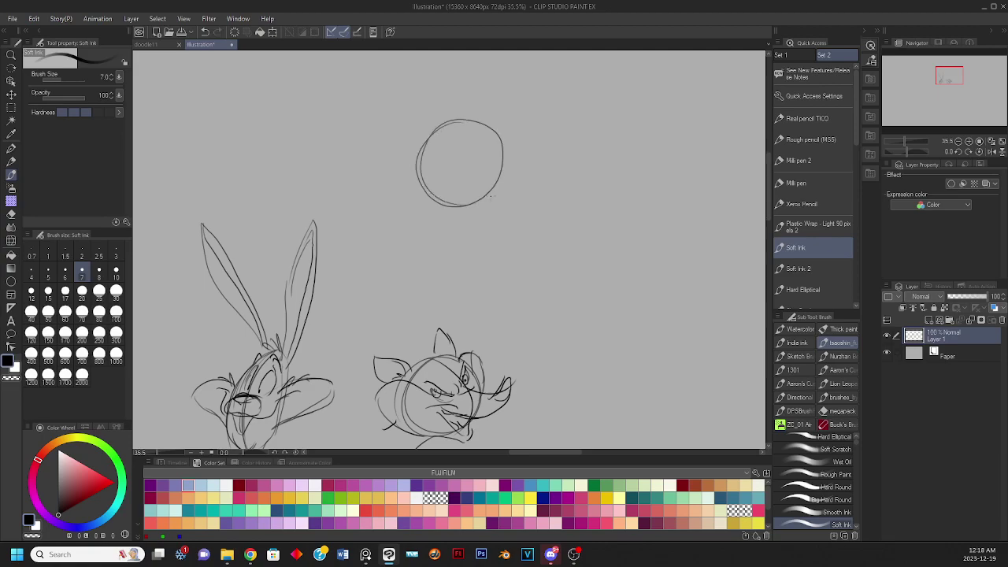
{"action": "key", "text": "ctrl+z"}
{"action": "left_click_drag", "start_coordinate": [513, 137], "coordinate": [497, 176]}
{"action": "mouse_move", "coordinate": [480, 103]}
{"action": "left_mouse_down"}
{"action": "mouse_move", "coordinate": [499, 181]}
{"action": "mouse_move", "coordinate": [463, 107]}
{"action": "mouse_move", "coordinate": [533, 150]}
{"action": "mouse_move", "coordinate": [463, 110]}
{"action": "mouse_move", "coordinate": [500, 205]}
{"action": "mouse_move", "coordinate": [472, 100]}
{"action": "mouse_move", "coordinate": [507, 187]}
{"action": "left_mouse_up"}
{"action": "key", "text": "ctrl+z"}
{"action": "key", "text": "ctrl+z"}
{"action": "mouse_move", "coordinate": [476, 105]}
{"action": "left_mouse_down"}
{"action": "mouse_move", "coordinate": [510, 174]}
{"action": "mouse_move", "coordinate": [498, 177]}
{"action": "left_mouse_up"}
{"action": "key", "text": "ctrl+z"}
{"action": "key", "text": "ctrl+z"}
Sketch a small round head with a tapering bird-like body below it in the empty area above the second head
{"action": "mouse_move", "coordinate": [514, 76]}
{"action": "left_mouse_down"}
{"action": "mouse_move", "coordinate": [504, 158]}
{"action": "mouse_move", "coordinate": [508, 78]}
{"action": "mouse_move", "coordinate": [537, 153]}
{"action": "mouse_move", "coordinate": [516, 151]}
{"action": "mouse_move", "coordinate": [520, 90]}
{"action": "mouse_move", "coordinate": [558, 134]}
{"action": "left_mouse_up"}
{"action": "key", "text": "ctrl+z"}
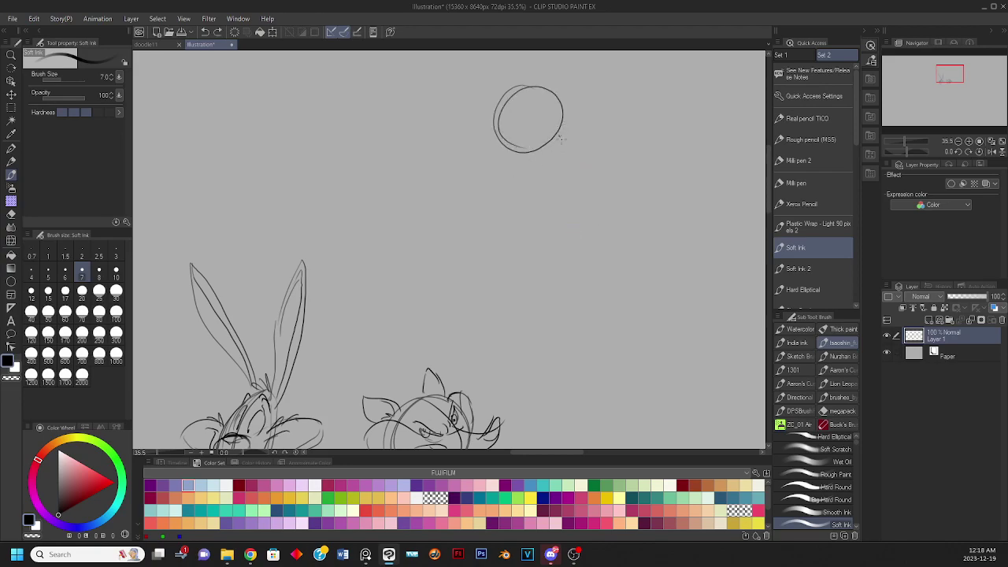
{"action": "mouse_move", "coordinate": [560, 129]}
{"action": "left_mouse_down"}
{"action": "mouse_move", "coordinate": [582, 222]}
{"action": "mouse_move", "coordinate": [558, 238]}
{"action": "mouse_move", "coordinate": [502, 186]}
{"action": "mouse_move", "coordinate": [508, 136]}
{"action": "mouse_move", "coordinate": [502, 171]}
{"action": "mouse_move", "coordinate": [556, 223]}
{"action": "left_mouse_up"}
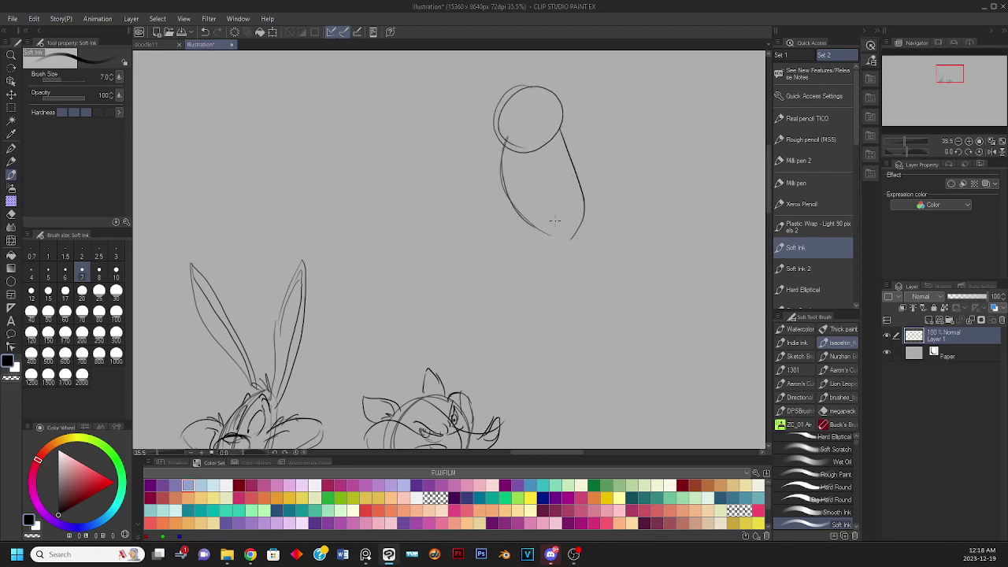
{"action": "key", "text": "ctrl+z"}
Draw a long folded wing with pointed feather tips along the back of the bird's body
{"action": "mouse_move", "coordinate": [564, 125]}
{"action": "left_mouse_down"}
{"action": "mouse_move", "coordinate": [589, 201]}
{"action": "mouse_move", "coordinate": [596, 195]}
{"action": "left_mouse_up"}
{"action": "mouse_move", "coordinate": [562, 128]}
{"action": "left_mouse_down"}
{"action": "mouse_move", "coordinate": [592, 200]}
{"action": "mouse_move", "coordinate": [555, 192]}
{"action": "left_mouse_up"}
{"action": "key", "text": "ctrl+z"}
{"action": "key", "text": "ctrl+z"}
{"action": "key", "text": "ctrl+z"}
{"action": "mouse_move", "coordinate": [563, 119]}
{"action": "left_mouse_down"}
{"action": "mouse_move", "coordinate": [602, 189]}
{"action": "mouse_move", "coordinate": [567, 202]}
{"action": "mouse_move", "coordinate": [549, 186]}
{"action": "mouse_move", "coordinate": [606, 196]}
{"action": "mouse_move", "coordinate": [587, 187]}
{"action": "mouse_move", "coordinate": [588, 204]}
{"action": "mouse_move", "coordinate": [552, 178]}
{"action": "left_mouse_up"}
{"action": "key", "text": "ctrl+z"}
Sketch a toed foot and a short leg beneath the bird's folded wing
{"action": "mouse_move", "coordinate": [580, 230]}
{"action": "left_mouse_down"}
{"action": "mouse_move", "coordinate": [585, 244]}
{"action": "mouse_move", "coordinate": [596, 239]}
{"action": "left_mouse_up"}
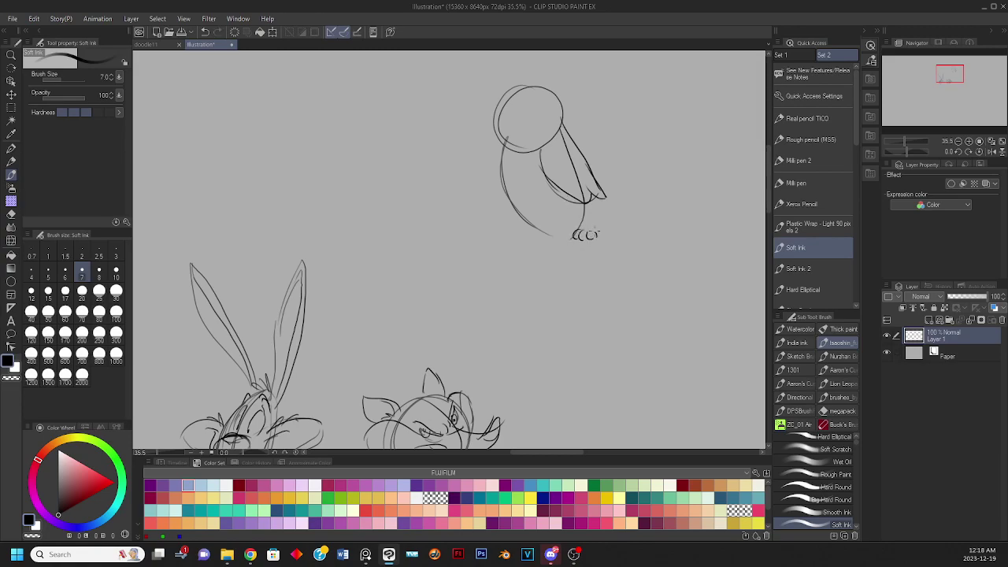
{"action": "mouse_move", "coordinate": [583, 202]}
{"action": "left_mouse_down"}
{"action": "mouse_move", "coordinate": [579, 220]}
{"action": "mouse_move", "coordinate": [587, 214]}
{"action": "mouse_move", "coordinate": [516, 234]}
{"action": "mouse_move", "coordinate": [513, 218]}
{"action": "mouse_move", "coordinate": [533, 222]}
{"action": "left_mouse_up"}
{"action": "key", "text": "ctrl+z"}
Sketch the bird's other wing along its front, plus the second leg and foot
{"action": "left_click_drag", "start_coordinate": [501, 150], "coordinate": [495, 190]}
{"action": "key", "text": "ctrl+z"}
{"action": "key", "text": "ctrl+z"}
{"action": "mouse_move", "coordinate": [526, 153]}
{"action": "left_mouse_down"}
{"action": "mouse_move", "coordinate": [510, 168]}
{"action": "mouse_move", "coordinate": [483, 152]}
{"action": "mouse_move", "coordinate": [494, 189]}
{"action": "left_mouse_up"}
{"action": "key", "text": "ctrl+z"}
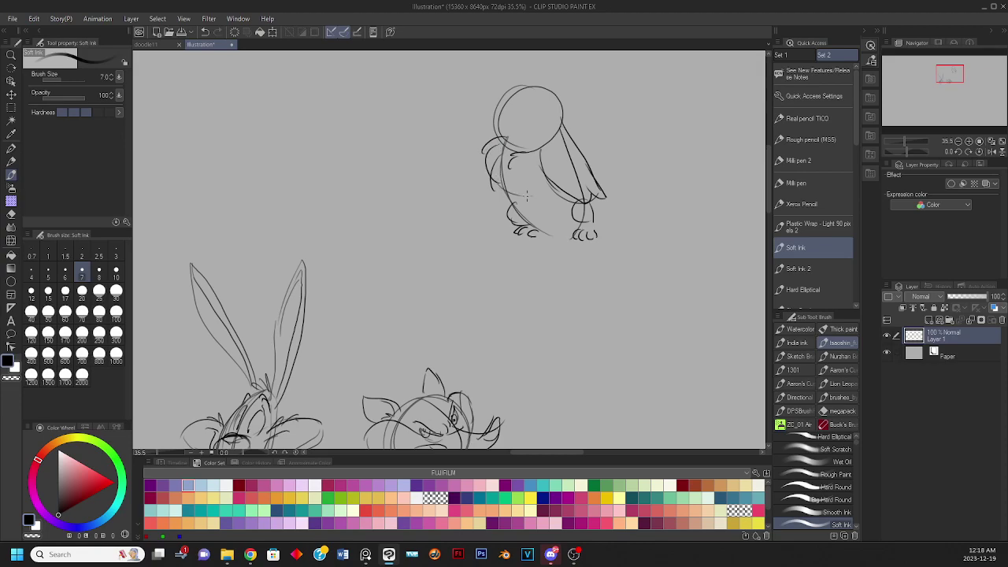
Reshape the bird's head with a wider outline, a dipping brow line across the top and a rounded face contour
{"action": "left_click_drag", "start_coordinate": [553, 175], "coordinate": [541, 182]}
{"action": "key", "text": "ctrl+z"}
{"action": "mouse_move", "coordinate": [521, 94]}
{"action": "left_mouse_down"}
{"action": "mouse_move", "coordinate": [575, 81]}
{"action": "mouse_move", "coordinate": [562, 129]}
{"action": "mouse_move", "coordinate": [566, 118]}
{"action": "mouse_move", "coordinate": [545, 97]}
{"action": "mouse_move", "coordinate": [520, 100]}
{"action": "mouse_move", "coordinate": [499, 88]}
{"action": "mouse_move", "coordinate": [487, 121]}
{"action": "mouse_move", "coordinate": [494, 152]}
{"action": "mouse_move", "coordinate": [531, 148]}
{"action": "left_mouse_up"}
{"action": "key", "text": "ctrl+z"}
{"action": "key", "text": "ctrl+z"}
{"action": "key", "text": "ctrl+z"}
{"action": "mouse_move", "coordinate": [519, 109]}
{"action": "left_mouse_down"}
{"action": "mouse_move", "coordinate": [518, 153]}
{"action": "mouse_move", "coordinate": [528, 152]}
{"action": "left_mouse_up"}
{"action": "key", "text": "ctrl+z"}
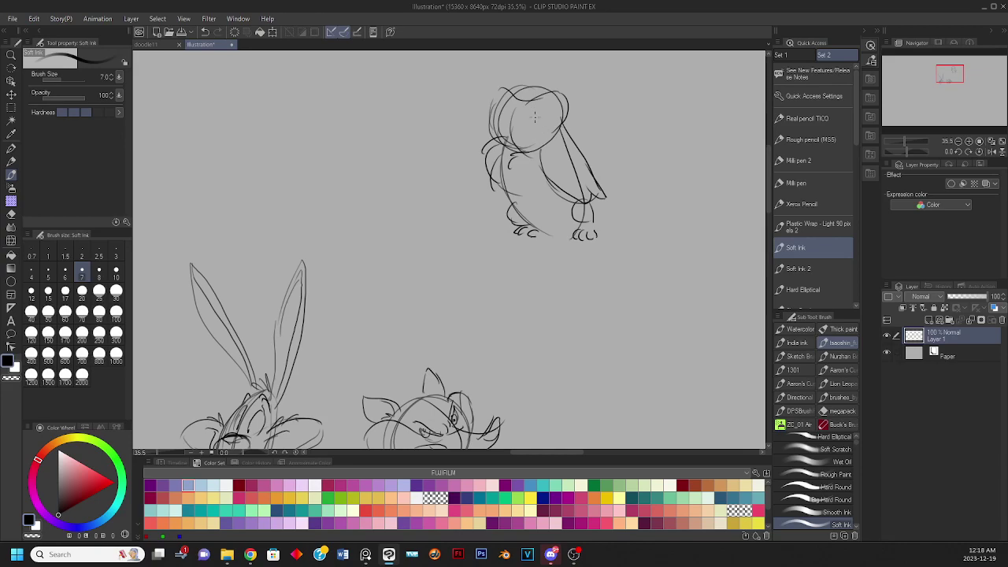
Draw two large round eyes with inner rings and pupils on the bird's face
{"action": "mouse_move", "coordinate": [549, 114]}
{"action": "left_mouse_down"}
{"action": "mouse_move", "coordinate": [528, 134]}
{"action": "mouse_move", "coordinate": [529, 108]}
{"action": "mouse_move", "coordinate": [540, 125]}
{"action": "mouse_move", "coordinate": [532, 122]}
{"action": "mouse_move", "coordinate": [550, 117]}
{"action": "mouse_move", "coordinate": [504, 123]}
{"action": "left_mouse_up"}
{"action": "key", "text": "ctrl+z"}
{"action": "key", "text": "ctrl+z"}
{"action": "left_click_drag", "start_coordinate": [545, 110], "coordinate": [546, 114]}
{"action": "key", "text": "ctrl+z"}
{"action": "key", "text": "ctrl+z"}
Add a small hooked beak between the bird's eyes and two pointed, horn-like tufts on top of its head
{"action": "mouse_move", "coordinate": [513, 119]}
{"action": "left_mouse_down"}
{"action": "mouse_move", "coordinate": [504, 148]}
{"action": "mouse_move", "coordinate": [520, 149]}
{"action": "mouse_move", "coordinate": [520, 136]}
{"action": "left_mouse_up"}
{"action": "key", "text": "ctrl+z"}
{"action": "mouse_move", "coordinate": [545, 98]}
{"action": "left_mouse_down"}
{"action": "mouse_move", "coordinate": [559, 73]}
{"action": "mouse_move", "coordinate": [563, 94]}
{"action": "mouse_move", "coordinate": [500, 88]}
{"action": "mouse_move", "coordinate": [514, 82]}
{"action": "mouse_move", "coordinate": [514, 67]}
{"action": "left_mouse_up"}
{"action": "key", "text": "ctrl+z"}
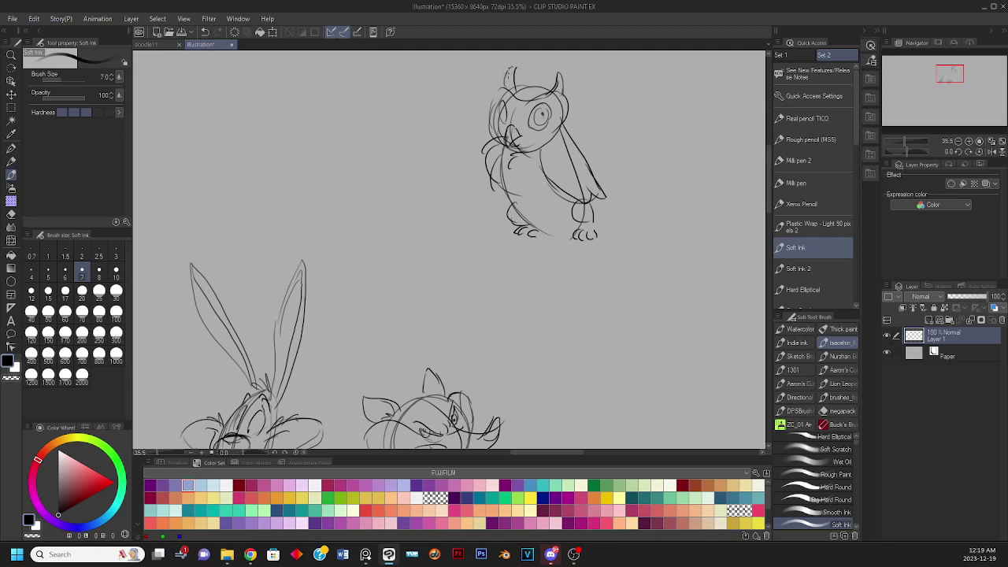
Reinforce the owl's chest and belly contour and draw a pointed tail extending behind its feet
{"action": "mouse_move", "coordinate": [553, 103]}
{"action": "left_mouse_down"}
{"action": "mouse_move", "coordinate": [507, 104]}
{"action": "mouse_move", "coordinate": [503, 119]}
{"action": "left_mouse_up"}
{"action": "left_click_drag", "start_coordinate": [505, 176], "coordinate": [519, 213]}
{"action": "key", "text": "ctrl+z"}
{"action": "mouse_move", "coordinate": [503, 157]}
{"action": "left_mouse_down"}
{"action": "mouse_move", "coordinate": [534, 224]}
{"action": "mouse_move", "coordinate": [557, 233]}
{"action": "left_mouse_up"}
{"action": "mouse_move", "coordinate": [597, 206]}
{"action": "left_mouse_down"}
{"action": "mouse_move", "coordinate": [634, 227]}
{"action": "mouse_move", "coordinate": [589, 239]}
{"action": "mouse_move", "coordinate": [604, 223]}
{"action": "mouse_move", "coordinate": [593, 206]}
{"action": "left_mouse_up"}
{"action": "key", "text": "ctrl+z"}
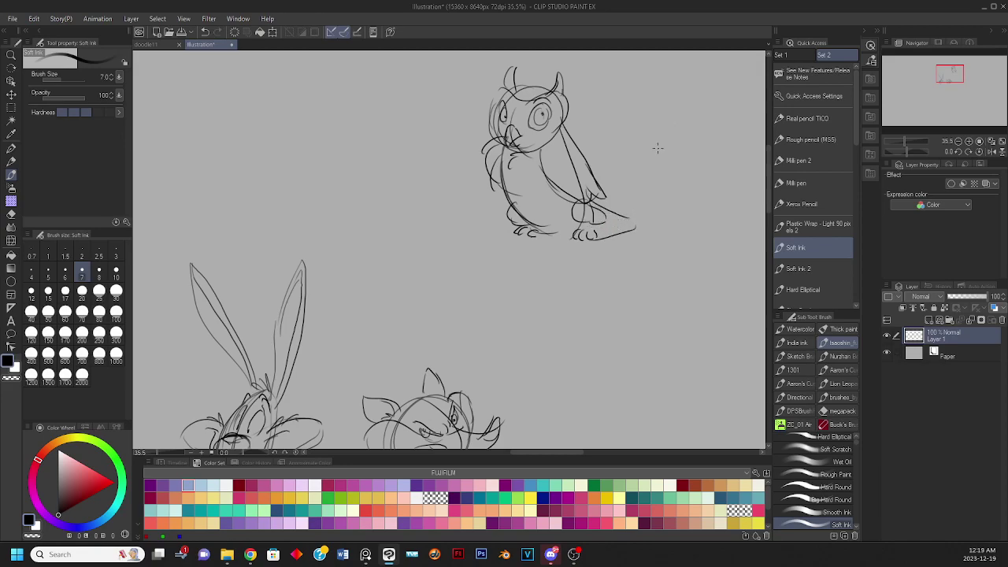
Select the owl sketch with a rectangular selection and move it directly above the frowning animal head, then deselect it
{"action": "left_click_drag", "start_coordinate": [660, 231], "coordinate": [632, 279]}
{"action": "mouse_move", "coordinate": [445, 202]}
{"action": "left_mouse_down"}
{"action": "mouse_move", "coordinate": [492, 128]}
{"action": "mouse_move", "coordinate": [489, 142]}
{"action": "left_mouse_up"}
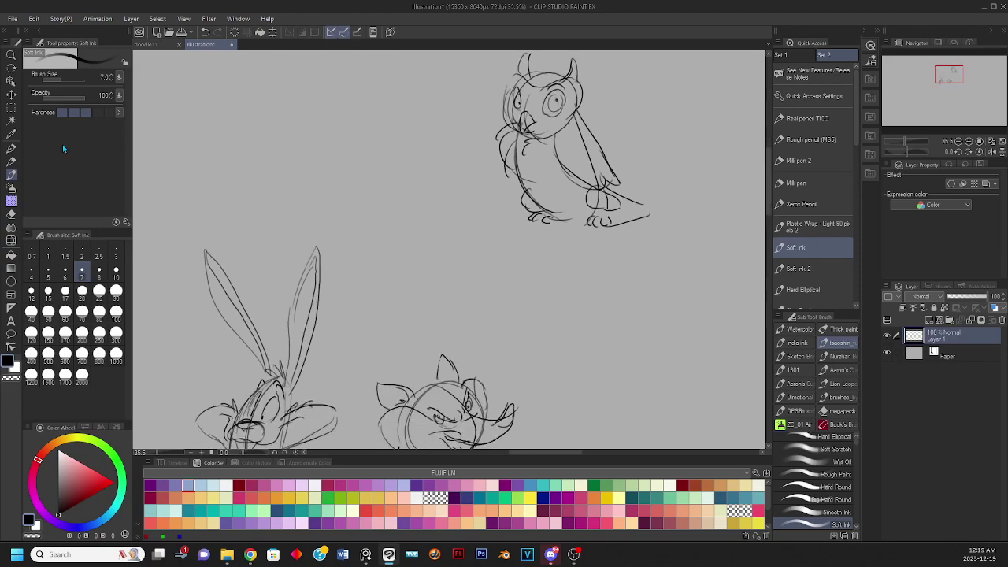
{"action": "left_click", "coordinate": [11, 108]}
{"action": "left_click_drag", "start_coordinate": [344, 193], "coordinate": [331, 283]}
{"action": "left_click_drag", "start_coordinate": [451, 102], "coordinate": [651, 367]}
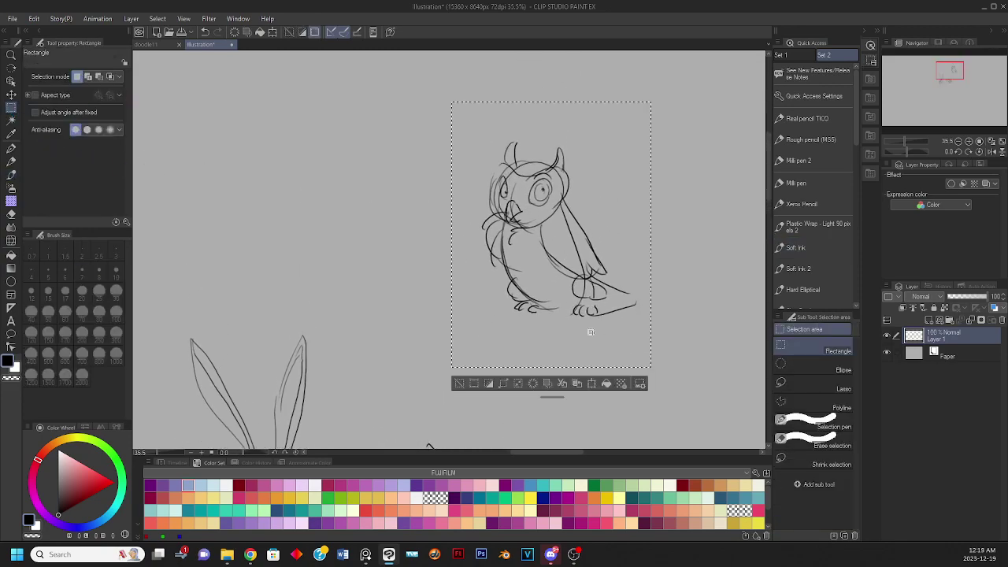
{"action": "left_click", "coordinate": [584, 384]}
{"action": "scroll", "coordinate": [460, 305], "scroll_direction": "down", "scroll_amount": 3}
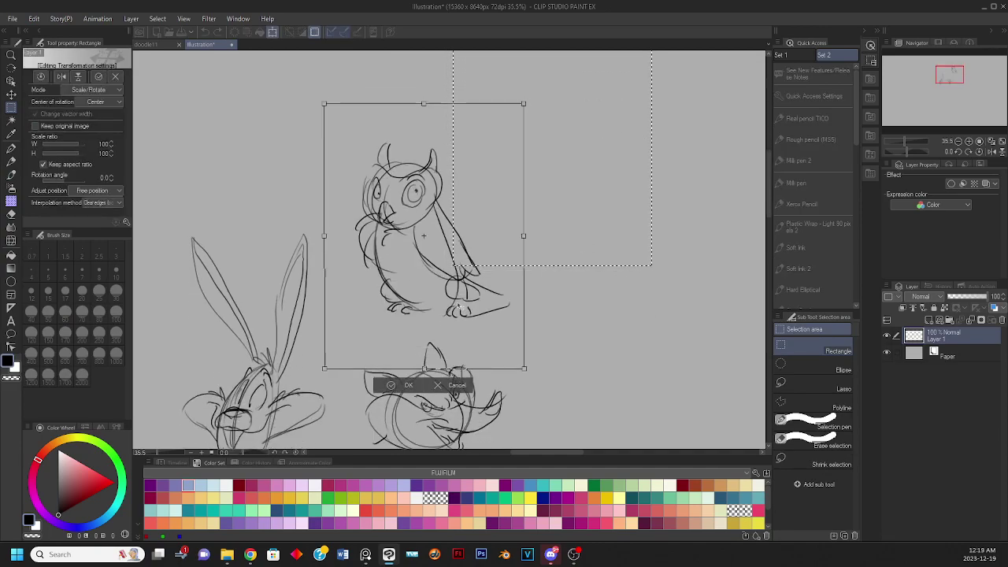
{"action": "left_click", "coordinate": [406, 391]}
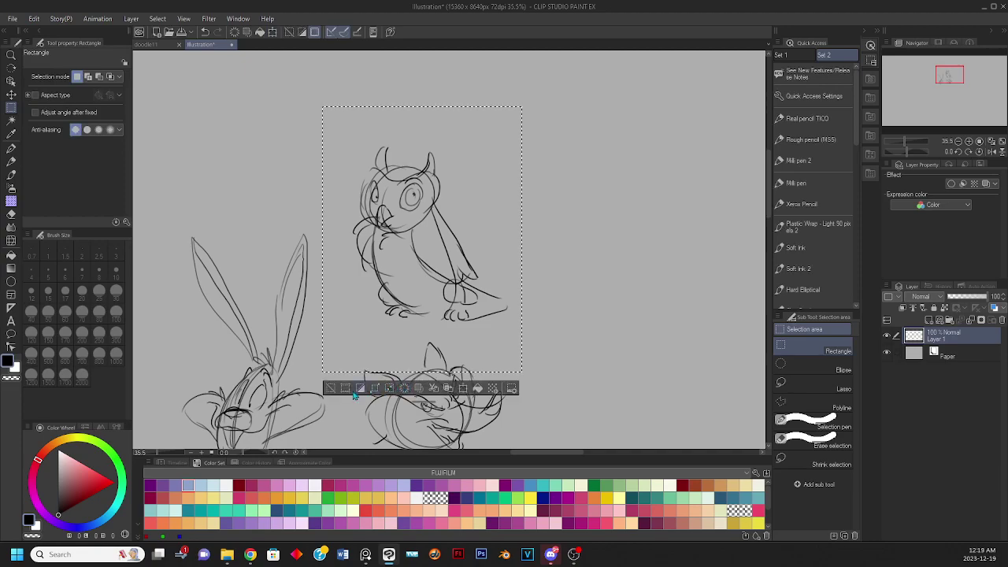
{"action": "scroll", "coordinate": [655, 236], "scroll_direction": "down", "scroll_amount": 2}
{"action": "scroll", "coordinate": [654, 236], "scroll_direction": "left", "scroll_amount": 2}
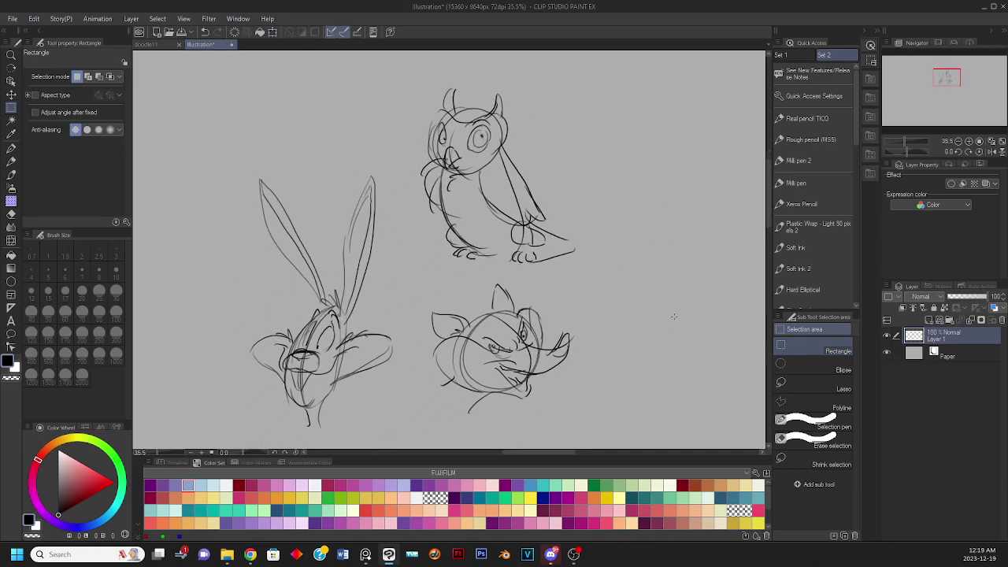
{"action": "left_click", "coordinate": [803, 250]}
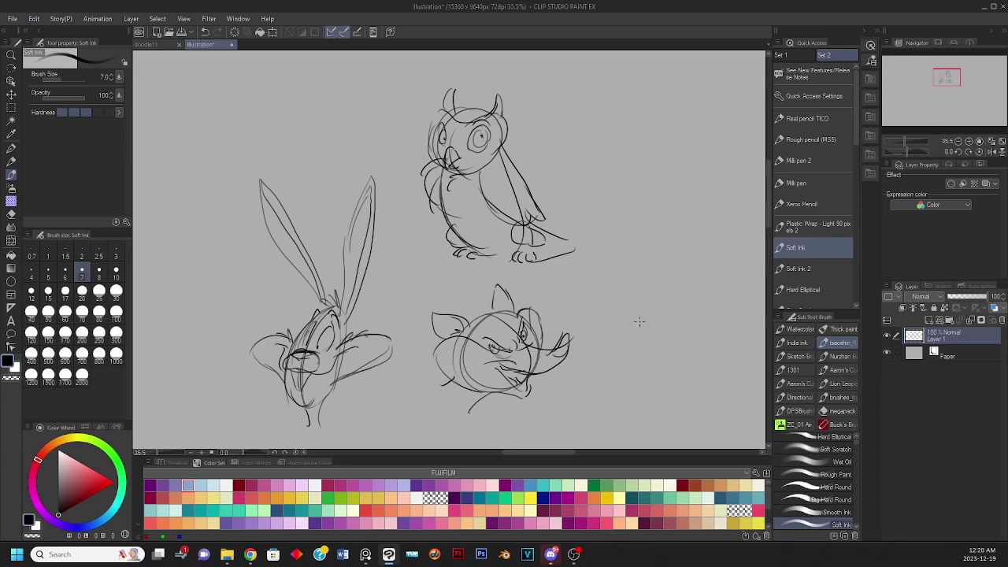
{"action": "left_click_drag", "start_coordinate": [603, 271], "coordinate": [460, 301]}
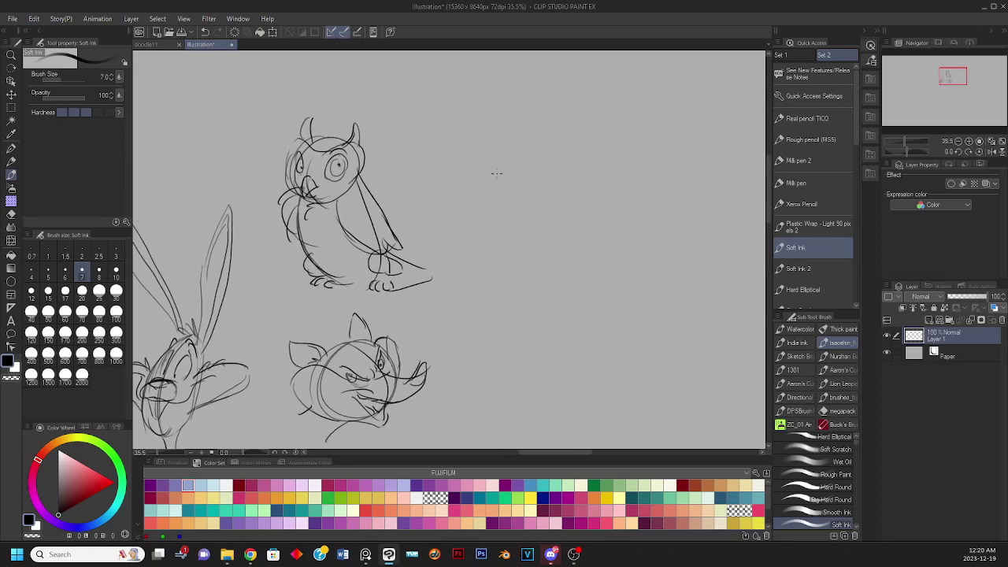
{"action": "mouse_move", "coordinate": [551, 146]}
{"action": "left_mouse_down"}
{"action": "mouse_move", "coordinate": [607, 214]}
{"action": "mouse_move", "coordinate": [522, 195]}
{"action": "mouse_move", "coordinate": [587, 242]}
{"action": "mouse_move", "coordinate": [588, 221]}
{"action": "mouse_move", "coordinate": [522, 187]}
{"action": "mouse_move", "coordinate": [600, 168]}
{"action": "mouse_move", "coordinate": [531, 229]}
{"action": "mouse_move", "coordinate": [552, 159]}
{"action": "mouse_move", "coordinate": [513, 217]}
{"action": "left_mouse_up"}
{"action": "key", "text": "ctrl+z"}
{"action": "key", "text": "ctrl+z"}
{"action": "key", "text": "ctrl+z"}
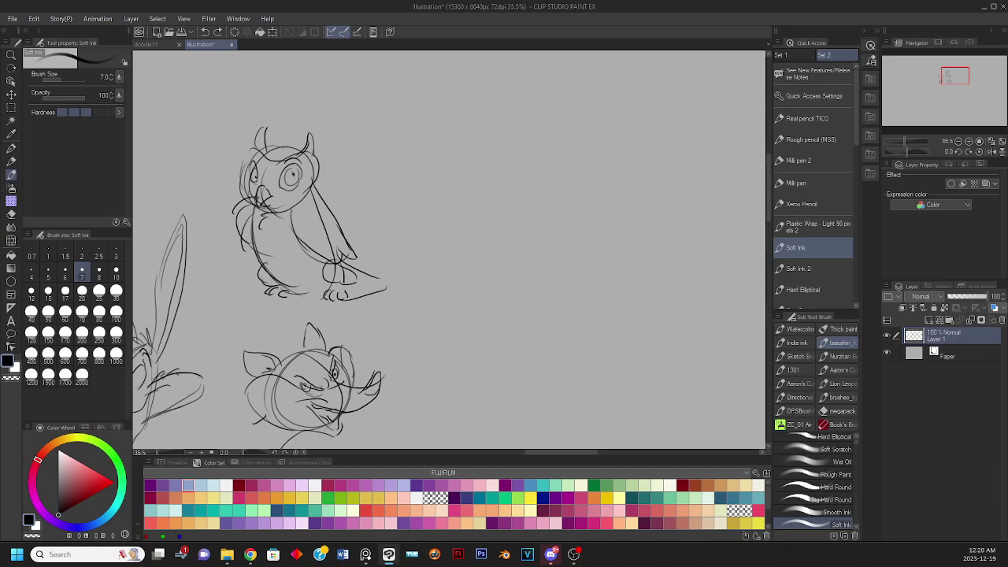
Open Preston Blair's Cartoon Animation PDF in Foxit PDF Reader and go to the Egghead Model Method on page 19
{"action": "left_click", "coordinate": [249, 555]}
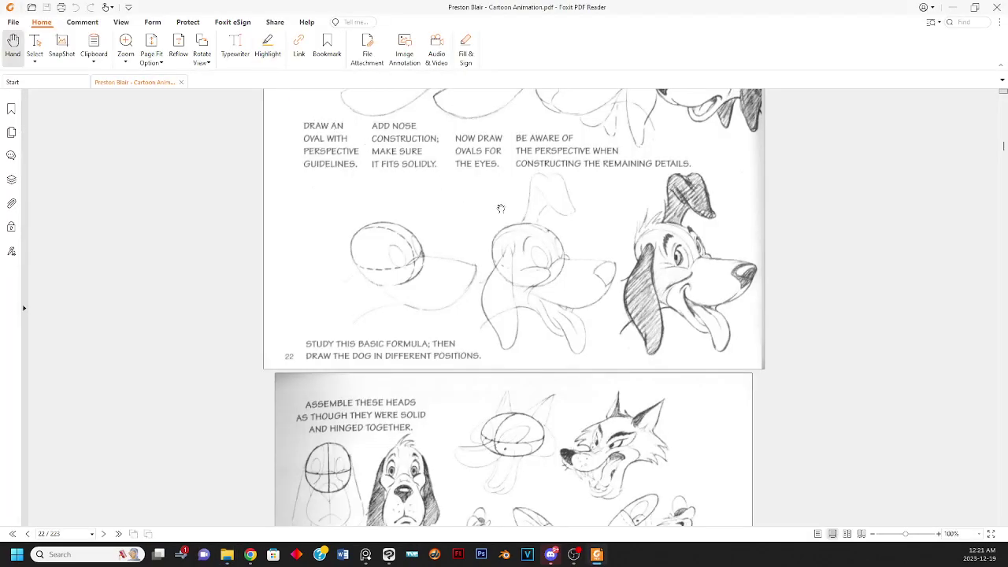
{"action": "scroll", "coordinate": [511, 228], "scroll_direction": "down", "scroll_amount": 5}
{"action": "scroll", "coordinate": [533, 248], "scroll_direction": "up", "scroll_amount": 3}
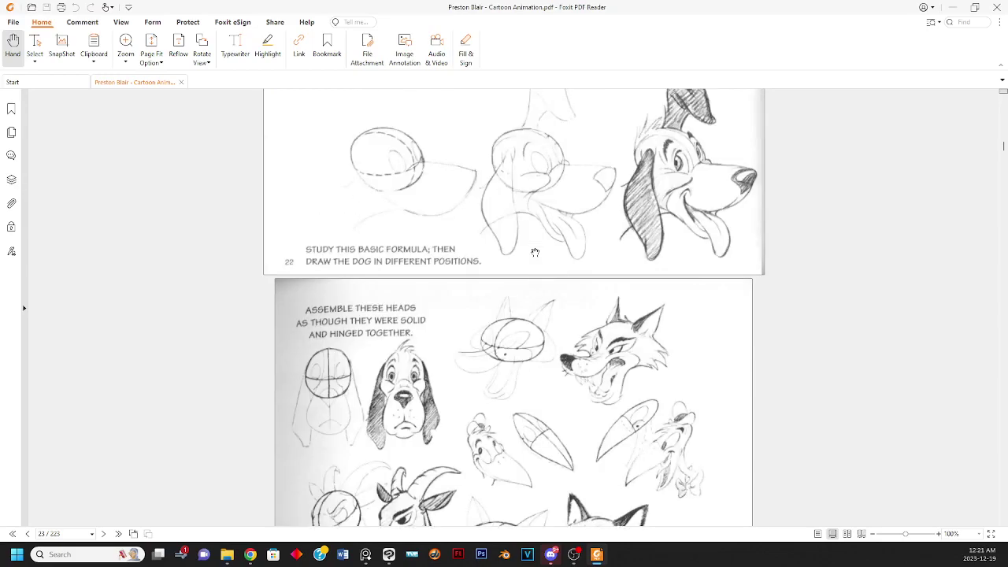
{"action": "scroll", "coordinate": [535, 252], "scroll_direction": "up", "scroll_amount": 10}
{"action": "scroll", "coordinate": [544, 217], "scroll_direction": "up", "scroll_amount": 10}
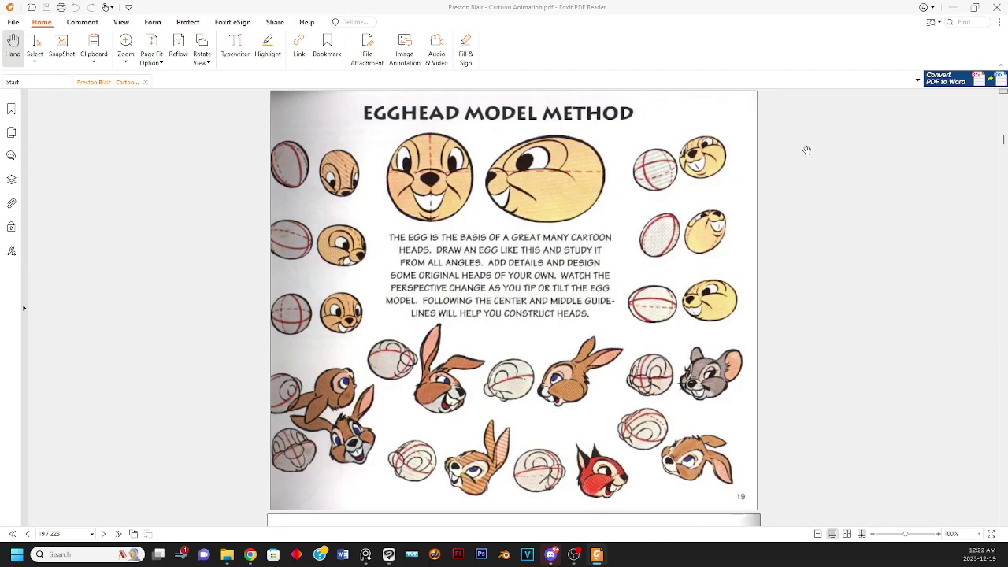
Capture a screen snip of the horizontal egg and its matching yellow head beside the text, and return to Clip Studio Paint
{"action": "key", "text": "super+shift+s"}
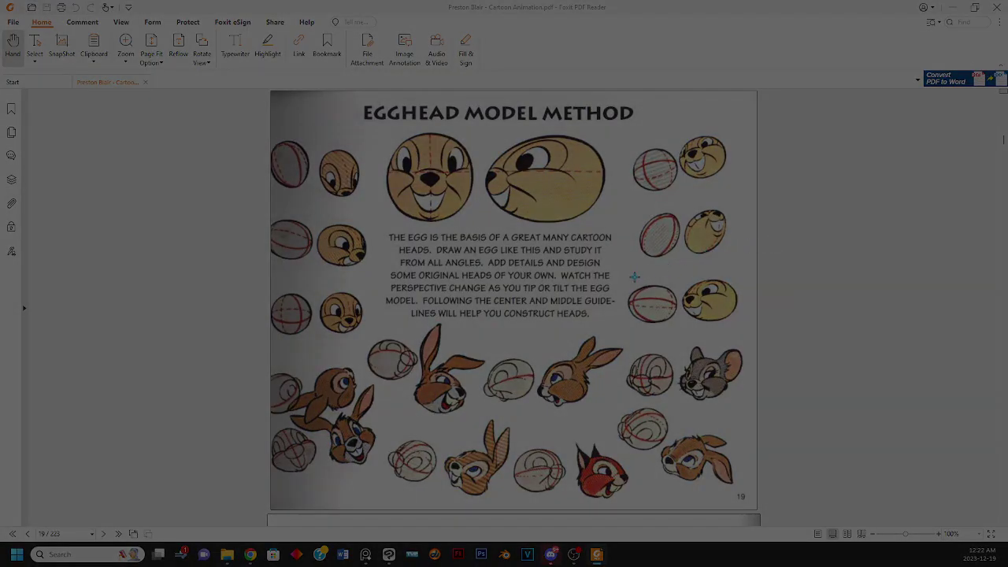
{"action": "left_click_drag", "start_coordinate": [624, 261], "coordinate": [746, 342]}
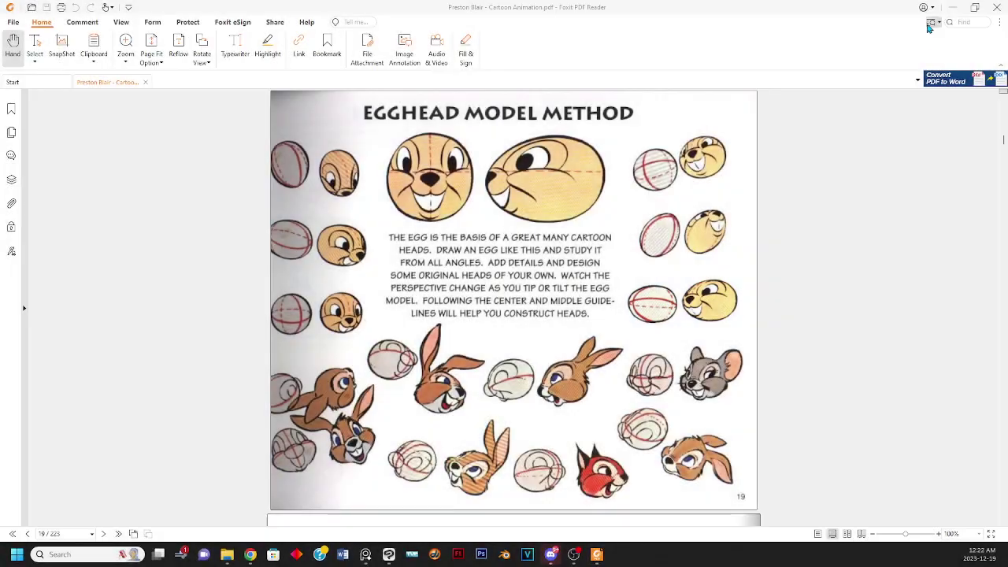
{"action": "left_click", "coordinate": [952, 7]}
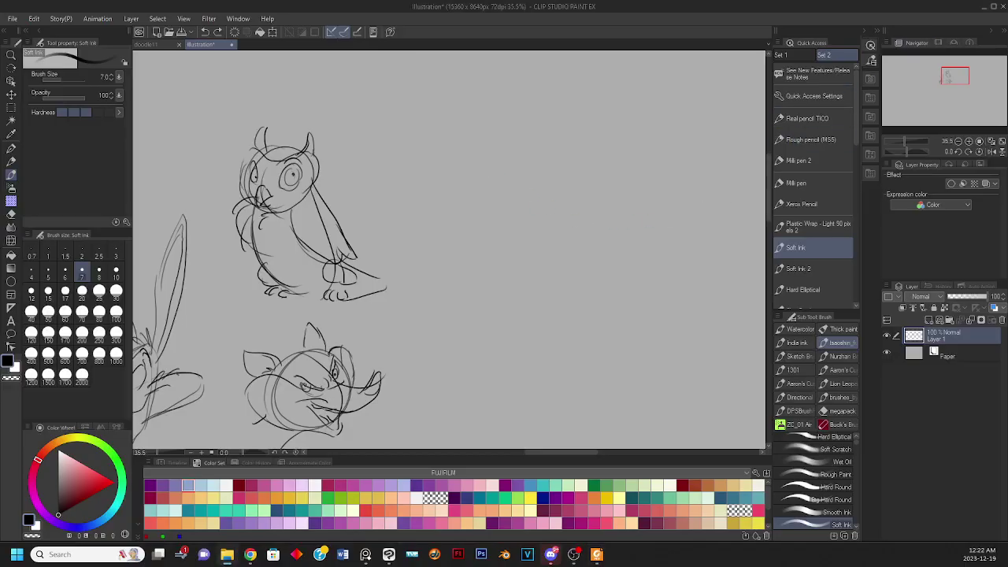
Add a new layer holding the captured egg-head reference image in the empty space beside the owl
{"action": "left_click", "coordinate": [11, 93]}
{"action": "mouse_move", "coordinate": [389, 146]}
{"action": "left_mouse_down"}
{"action": "mouse_move", "coordinate": [612, 218]}
{"action": "mouse_move", "coordinate": [451, 110]}
{"action": "left_mouse_up"}
{"action": "key", "text": "ctrl+shift+n"}
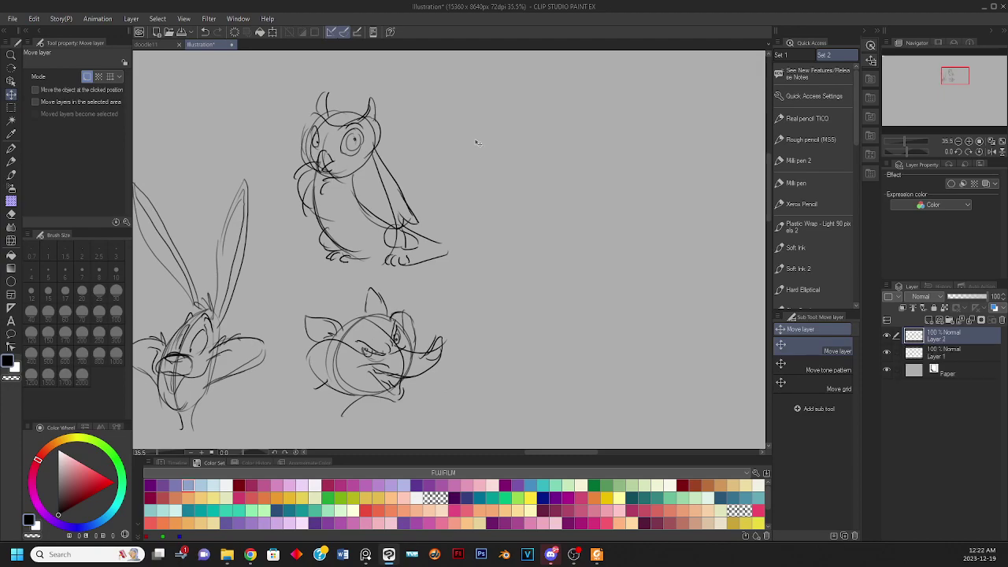
{"action": "left_click_drag", "start_coordinate": [551, 209], "coordinate": [440, 184]}
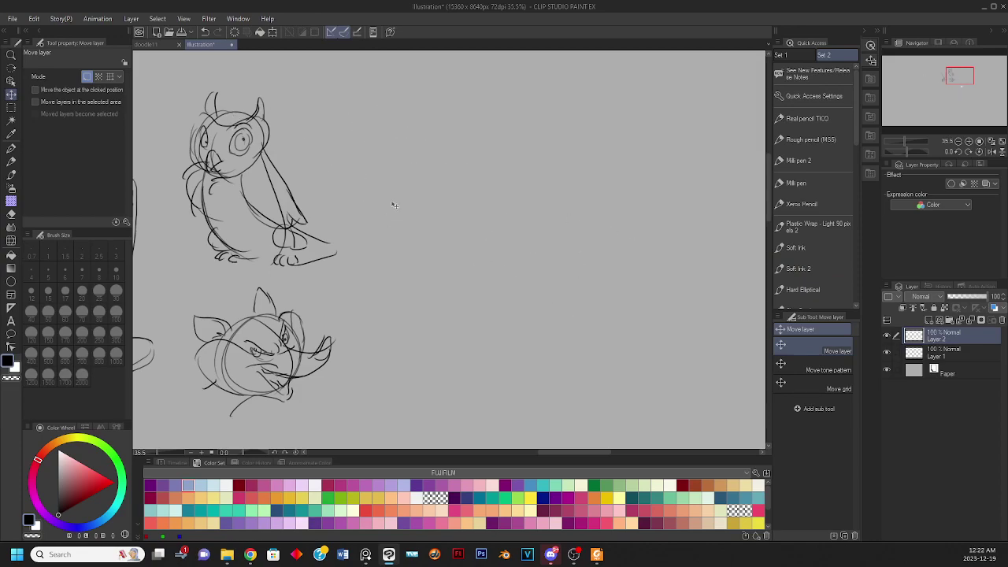
{"action": "scroll", "coordinate": [386, 221], "scroll_direction": "up", "scroll_amount": 2}
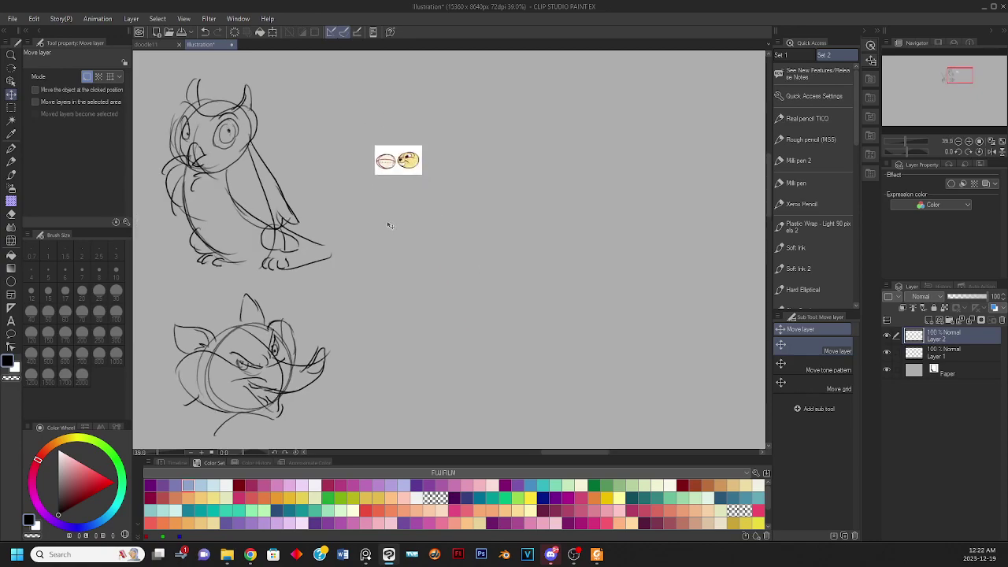
Draw a large horizontal egg shape with the Soft Ink brush near the reference, with a curved center line at its front end
{"action": "left_click", "coordinate": [796, 247]}
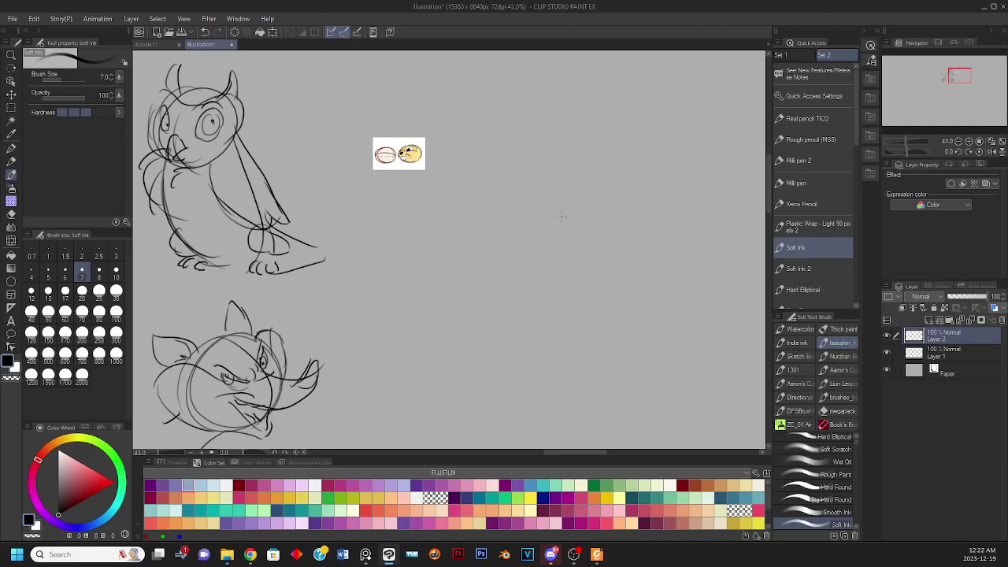
{"action": "mouse_move", "coordinate": [561, 212]}
{"action": "left_mouse_down"}
{"action": "mouse_move", "coordinate": [482, 249]}
{"action": "mouse_move", "coordinate": [457, 289]}
{"action": "mouse_move", "coordinate": [483, 322]}
{"action": "mouse_move", "coordinate": [558, 326]}
{"action": "mouse_move", "coordinate": [620, 279]}
{"action": "mouse_move", "coordinate": [505, 211]}
{"action": "mouse_move", "coordinate": [485, 273]}
{"action": "mouse_move", "coordinate": [565, 289]}
{"action": "mouse_move", "coordinate": [600, 270]}
{"action": "mouse_move", "coordinate": [601, 240]}
{"action": "mouse_move", "coordinate": [584, 219]}
{"action": "mouse_move", "coordinate": [605, 220]}
{"action": "mouse_move", "coordinate": [584, 192]}
{"action": "mouse_move", "coordinate": [517, 192]}
{"action": "mouse_move", "coordinate": [490, 210]}
{"action": "mouse_move", "coordinate": [474, 242]}
{"action": "mouse_move", "coordinate": [497, 258]}
{"action": "mouse_move", "coordinate": [603, 251]}
{"action": "left_mouse_up"}
{"action": "key", "text": "ctrl+z"}
{"action": "key", "text": "ctrl+z"}
{"action": "key", "text": "ctrl+z"}
{"action": "mouse_move", "coordinate": [586, 196]}
{"action": "left_mouse_down"}
{"action": "mouse_move", "coordinate": [493, 194]}
{"action": "mouse_move", "coordinate": [457, 251]}
{"action": "mouse_move", "coordinate": [526, 278]}
{"action": "mouse_move", "coordinate": [593, 268]}
{"action": "mouse_move", "coordinate": [618, 243]}
{"action": "mouse_move", "coordinate": [600, 209]}
{"action": "mouse_move", "coordinate": [539, 182]}
{"action": "mouse_move", "coordinate": [479, 196]}
{"action": "mouse_move", "coordinate": [456, 236]}
{"action": "left_mouse_up"}
{"action": "key", "text": "ctrl+z"}
{"action": "mouse_move", "coordinate": [555, 186]}
{"action": "left_mouse_down"}
{"action": "mouse_move", "coordinate": [453, 226]}
{"action": "mouse_move", "coordinate": [496, 282]}
{"action": "mouse_move", "coordinate": [582, 273]}
{"action": "mouse_move", "coordinate": [608, 234]}
{"action": "mouse_move", "coordinate": [582, 197]}
{"action": "mouse_move", "coordinate": [539, 185]}
{"action": "mouse_move", "coordinate": [508, 190]}
{"action": "mouse_move", "coordinate": [530, 192]}
{"action": "mouse_move", "coordinate": [536, 180]}
{"action": "mouse_move", "coordinate": [547, 192]}
{"action": "mouse_move", "coordinate": [496, 198]}
{"action": "mouse_move", "coordinate": [464, 266]}
{"action": "left_mouse_up"}
{"action": "key", "text": "ctrl+z"}
{"action": "key", "text": "ctrl+z"}
{"action": "key", "text": "ctrl+z"}
{"action": "mouse_move", "coordinate": [508, 189]}
{"action": "left_mouse_down"}
{"action": "mouse_move", "coordinate": [480, 274]}
{"action": "mouse_move", "coordinate": [484, 259]}
{"action": "mouse_move", "coordinate": [469, 259]}
{"action": "mouse_move", "coordinate": [516, 288]}
{"action": "mouse_move", "coordinate": [467, 228]}
{"action": "mouse_move", "coordinate": [533, 187]}
{"action": "left_mouse_up"}
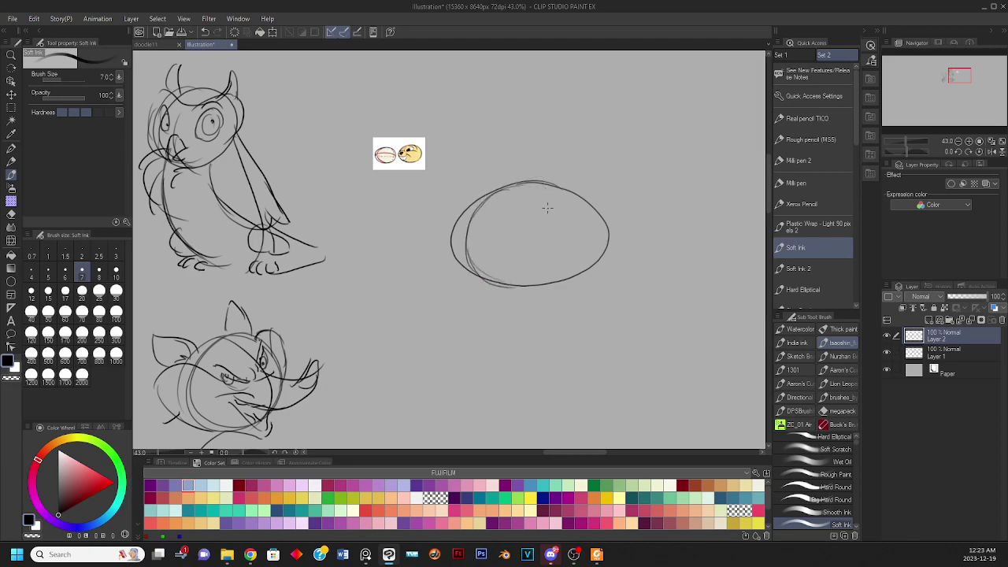
Draw curved guidelines running lengthwise across the middle of the egg
{"action": "mouse_move", "coordinate": [605, 242]}
{"action": "left_mouse_down"}
{"action": "mouse_move", "coordinate": [482, 218]}
{"action": "mouse_move", "coordinate": [611, 234]}
{"action": "left_mouse_up"}
{"action": "key", "text": "ctrl+z"}
{"action": "key", "text": "ctrl+z"}
{"action": "key", "text": "ctrl+z"}
{"action": "left_click_drag", "start_coordinate": [540, 242], "coordinate": [463, 226]}
Try sketching a large eye with a brow arc and a small nose at the front of the egg
{"action": "mouse_move", "coordinate": [504, 199]}
{"action": "left_mouse_down"}
{"action": "mouse_move", "coordinate": [539, 184]}
{"action": "mouse_move", "coordinate": [552, 214]}
{"action": "mouse_move", "coordinate": [530, 189]}
{"action": "left_mouse_up"}
{"action": "mouse_move", "coordinate": [521, 187]}
{"action": "left_mouse_down"}
{"action": "mouse_move", "coordinate": [459, 225]}
{"action": "mouse_move", "coordinate": [482, 214]}
{"action": "mouse_move", "coordinate": [461, 230]}
{"action": "mouse_move", "coordinate": [465, 247]}
{"action": "mouse_move", "coordinate": [471, 224]}
{"action": "mouse_move", "coordinate": [461, 233]}
{"action": "mouse_move", "coordinate": [472, 237]}
{"action": "mouse_move", "coordinate": [542, 205]}
{"action": "mouse_move", "coordinate": [507, 211]}
{"action": "left_mouse_up"}
{"action": "key", "text": "ctrl+z"}
{"action": "key", "text": "ctrl+z"}
{"action": "key", "text": "ctrl+z"}
{"action": "key", "text": "ctrl+z"}
{"action": "key", "text": "ctrl+z"}
{"action": "key", "text": "ctrl+z"}
{"action": "key", "text": "ctrl+z"}
{"action": "key", "text": "ctrl+z"}
{"action": "key", "text": "ctrl+z"}
{"action": "key", "text": "ctrl+z"}
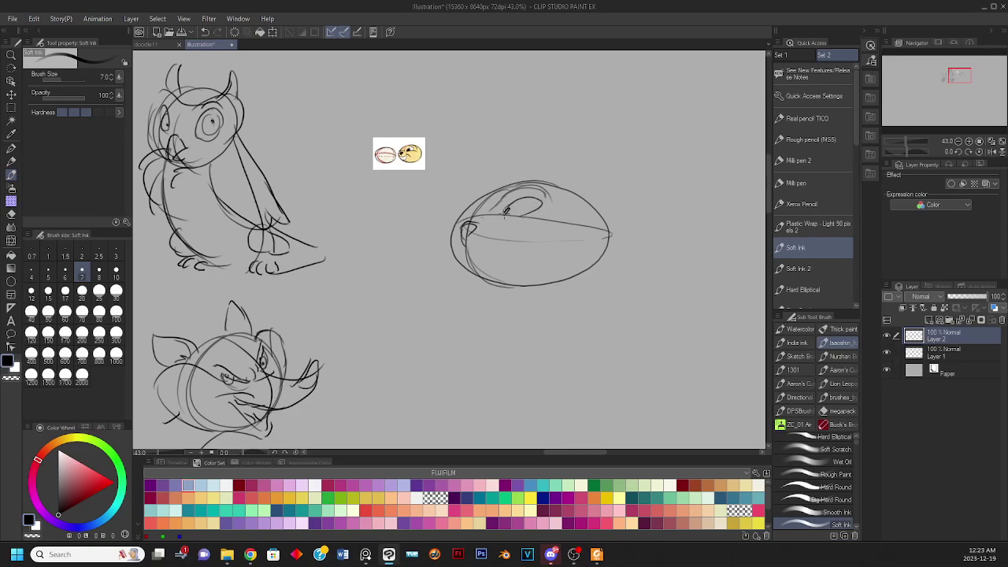
Undo the trial eye, brow and nose strokes back to the egg with its guidelines
{"action": "key", "text": "ctrl+z"}
{"action": "key", "text": "ctrl+z"}
{"action": "left_click_drag", "start_coordinate": [508, 209], "coordinate": [547, 215]}
{"action": "key", "text": "ctrl+z"}
{"action": "key", "text": "ctrl+z"}
{"action": "key", "text": "ctrl+z"}
{"action": "key", "text": "ctrl+z"}
{"action": "key", "text": "ctrl+z"}
{"action": "key", "text": "ctrl+z"}
{"action": "key", "text": "ctrl+z"}
{"action": "key", "text": "ctrl+z"}
{"action": "key", "text": "ctrl+z"}
{"action": "key", "text": "ctrl+z"}
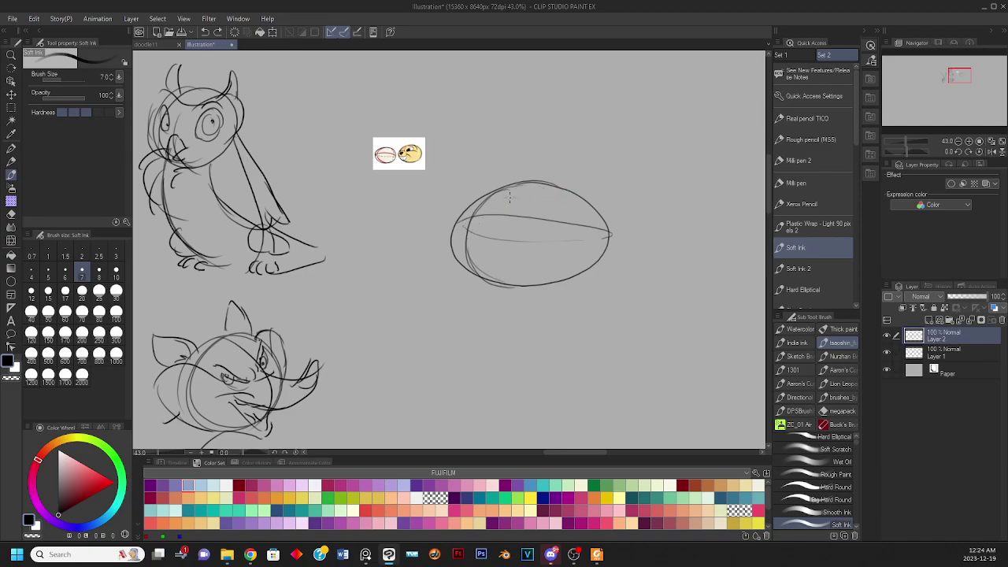
Draw a large near eye and a narrow far eye with solid black pupils resting on the egg's upper guideline
{"action": "mouse_move", "coordinate": [480, 223]}
{"action": "left_mouse_down"}
{"action": "mouse_move", "coordinate": [460, 230]}
{"action": "mouse_move", "coordinate": [537, 194]}
{"action": "mouse_move", "coordinate": [543, 211]}
{"action": "mouse_move", "coordinate": [515, 218]}
{"action": "mouse_move", "coordinate": [520, 196]}
{"action": "mouse_move", "coordinate": [500, 214]}
{"action": "mouse_move", "coordinate": [507, 209]}
{"action": "mouse_move", "coordinate": [485, 195]}
{"action": "mouse_move", "coordinate": [472, 211]}
{"action": "left_mouse_up"}
{"action": "key", "text": "ctrl+z"}
{"action": "key", "text": "ctrl+z"}
{"action": "key", "text": "ctrl+z"}
{"action": "key", "text": "ctrl+z"}
{"action": "key", "text": "ctrl+z"}
{"action": "key", "text": "ctrl+z"}
{"action": "key", "text": "ctrl+z"}
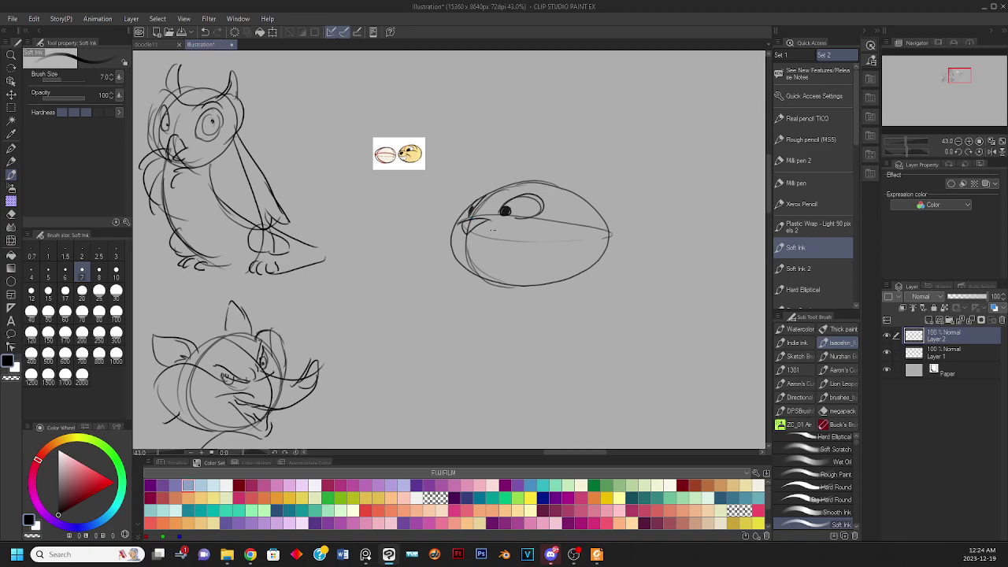
Draw the nose, muzzle, mouth with teeth and a curved cheek line at the front of the egg head
{"action": "mouse_move", "coordinate": [456, 225]}
{"action": "left_mouse_down"}
{"action": "mouse_move", "coordinate": [458, 242]}
{"action": "mouse_move", "coordinate": [473, 243]}
{"action": "mouse_move", "coordinate": [515, 230]}
{"action": "mouse_move", "coordinate": [522, 269]}
{"action": "left_mouse_up"}
{"action": "key", "text": "ctrl+z"}
{"action": "mouse_move", "coordinate": [501, 228]}
{"action": "left_mouse_down"}
{"action": "mouse_move", "coordinate": [519, 244]}
{"action": "mouse_move", "coordinate": [485, 246]}
{"action": "mouse_move", "coordinate": [474, 261]}
{"action": "mouse_move", "coordinate": [461, 252]}
{"action": "mouse_move", "coordinate": [482, 273]}
{"action": "left_mouse_up"}
{"action": "key", "text": "ctrl+z"}
{"action": "key", "text": "ctrl+z"}
{"action": "key", "text": "ctrl+z"}
{"action": "key", "text": "ctrl+z"}
{"action": "key", "text": "ctrl+z"}
{"action": "mouse_move", "coordinate": [463, 239]}
{"action": "left_mouse_down"}
{"action": "mouse_move", "coordinate": [467, 255]}
{"action": "mouse_move", "coordinate": [475, 245]}
{"action": "mouse_move", "coordinate": [475, 260]}
{"action": "left_mouse_up"}
{"action": "key", "text": "ctrl+z"}
Refine the egg head's near eye with a curved brow arc above it and a stronger lower lid line
{"action": "mouse_move", "coordinate": [490, 199]}
{"action": "left_mouse_down"}
{"action": "mouse_move", "coordinate": [525, 183]}
{"action": "mouse_move", "coordinate": [542, 191]}
{"action": "left_mouse_up"}
{"action": "key", "text": "ctrl+z"}
{"action": "key", "text": "ctrl+z"}
{"action": "mouse_move", "coordinate": [489, 216]}
{"action": "left_mouse_down"}
{"action": "mouse_move", "coordinate": [503, 196]}
{"action": "mouse_move", "coordinate": [542, 190]}
{"action": "mouse_move", "coordinate": [554, 207]}
{"action": "mouse_move", "coordinate": [500, 208]}
{"action": "mouse_move", "coordinate": [546, 188]}
{"action": "mouse_move", "coordinate": [495, 209]}
{"action": "mouse_move", "coordinate": [555, 188]}
{"action": "mouse_move", "coordinate": [541, 219]}
{"action": "mouse_move", "coordinate": [519, 215]}
{"action": "mouse_move", "coordinate": [560, 222]}
{"action": "left_mouse_up"}
{"action": "key", "text": "ctrl+z"}
{"action": "key", "text": "ctrl+z"}
{"action": "key", "text": "ctrl+z"}
{"action": "key", "text": "ctrl+z"}
{"action": "key", "text": "ctrl+z"}
{"action": "key", "text": "ctrl+z"}
{"action": "key", "text": "ctrl+z"}
{"action": "key", "text": "ctrl+z"}
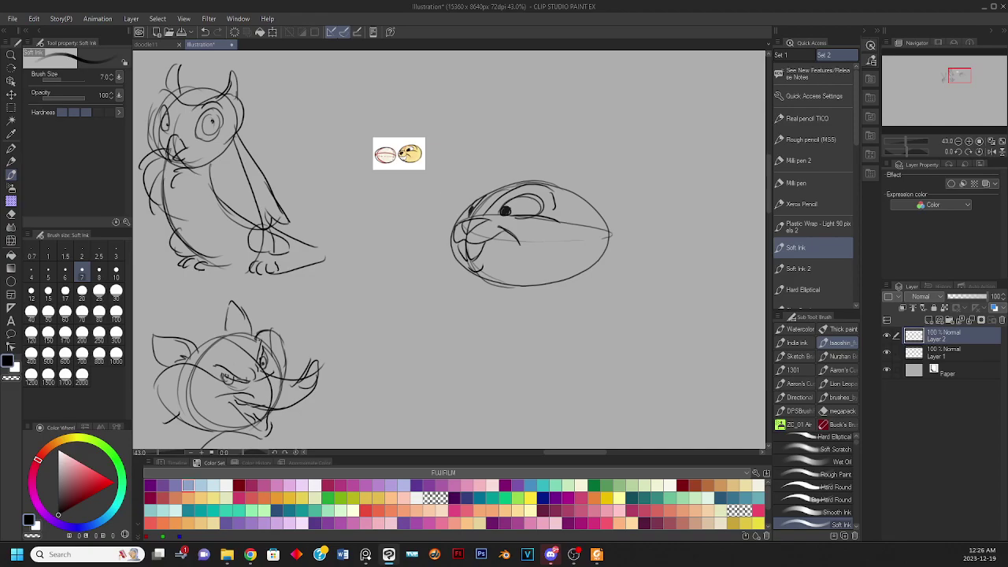
Lasso the egg head sketch, cut it from the reference image's layer and paste it onto a separate layer
{"action": "left_click", "coordinate": [887, 337]}
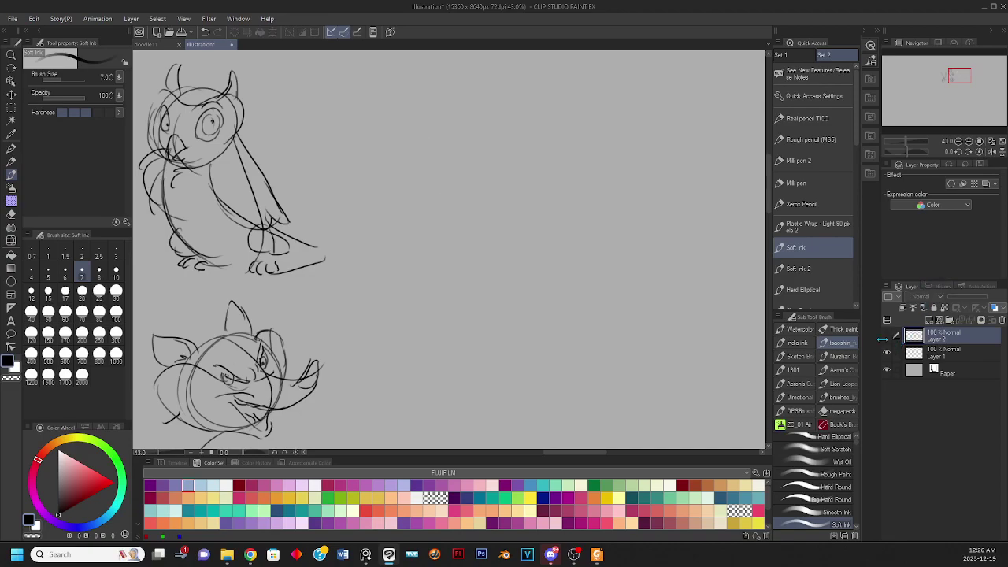
{"action": "left_click", "coordinate": [887, 338]}
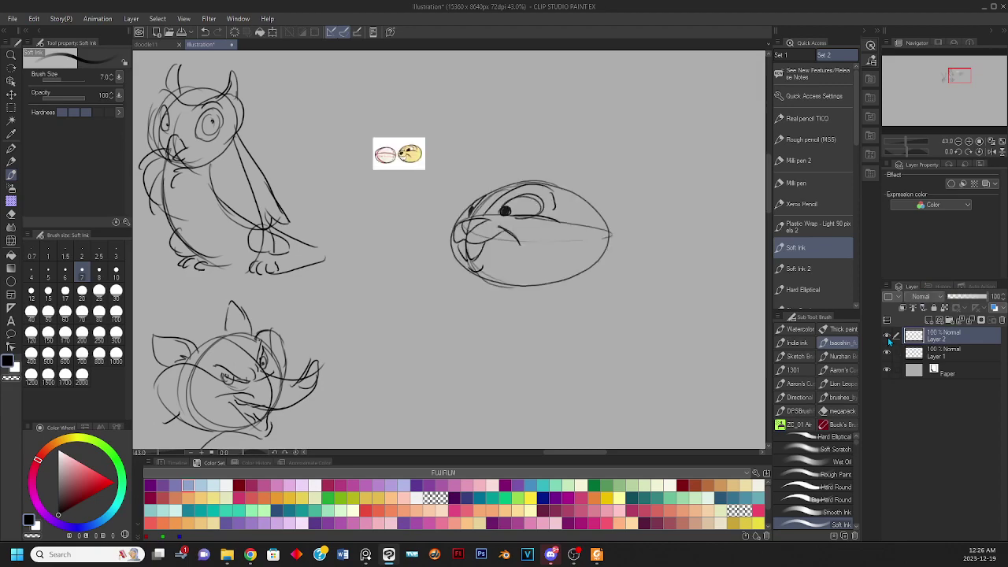
{"action": "left_click", "coordinate": [15, 107]}
{"action": "left_click", "coordinate": [811, 384]}
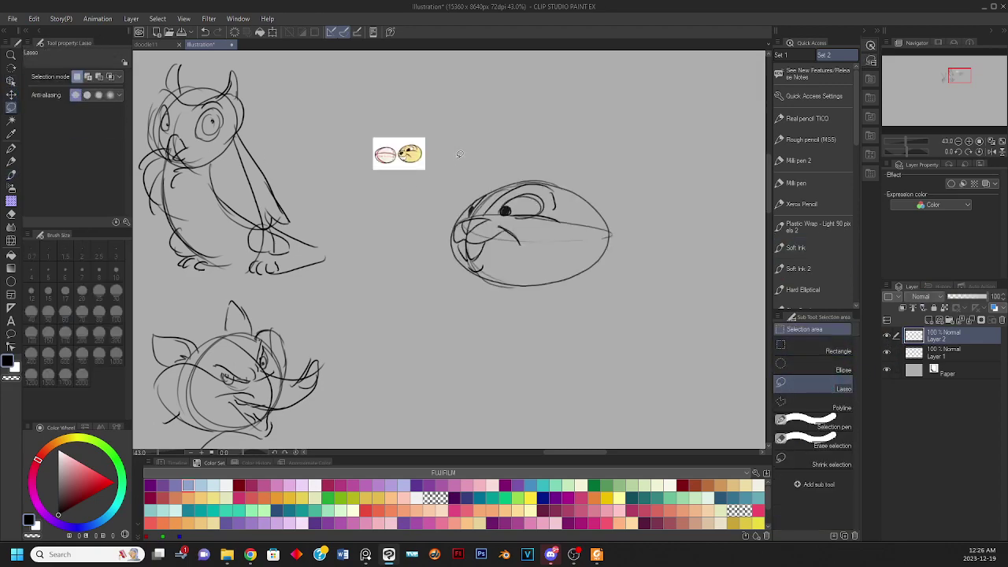
{"action": "left_click_drag", "start_coordinate": [472, 184], "coordinate": [455, 263]}
{"action": "mouse_move", "coordinate": [481, 166]}
{"action": "left_mouse_down"}
{"action": "mouse_move", "coordinate": [448, 228]}
{"action": "mouse_move", "coordinate": [456, 273]}
{"action": "mouse_move", "coordinate": [552, 307]}
{"action": "mouse_move", "coordinate": [664, 278]}
{"action": "mouse_move", "coordinate": [617, 178]}
{"action": "mouse_move", "coordinate": [515, 162]}
{"action": "left_mouse_up"}
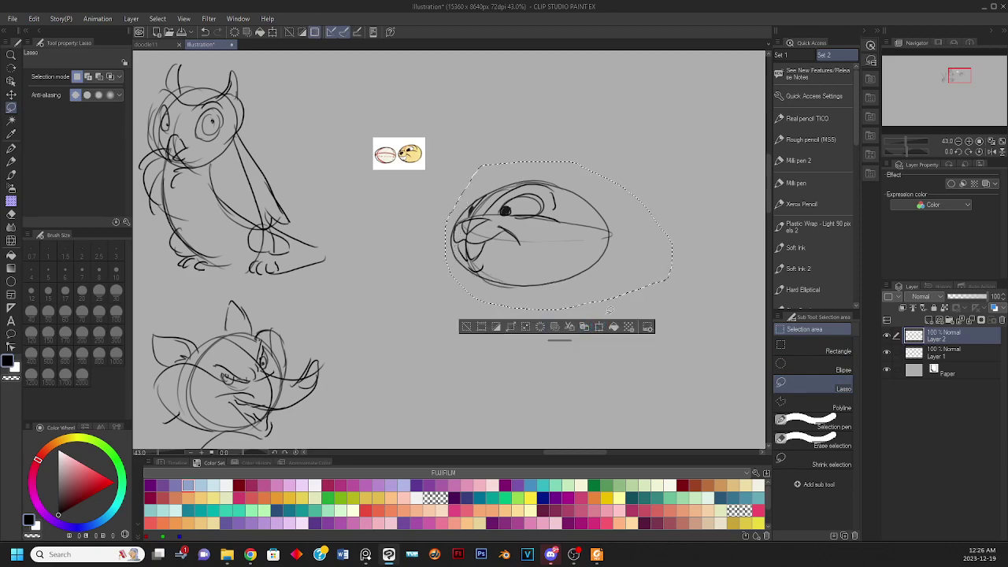
{"action": "key", "text": "Delete"}
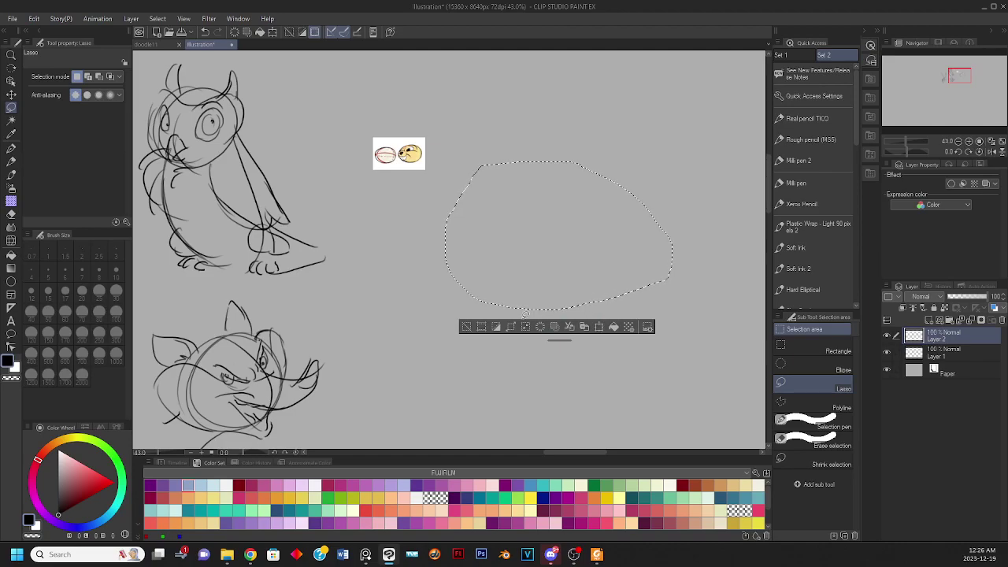
{"action": "key", "text": "ctrl+v"}
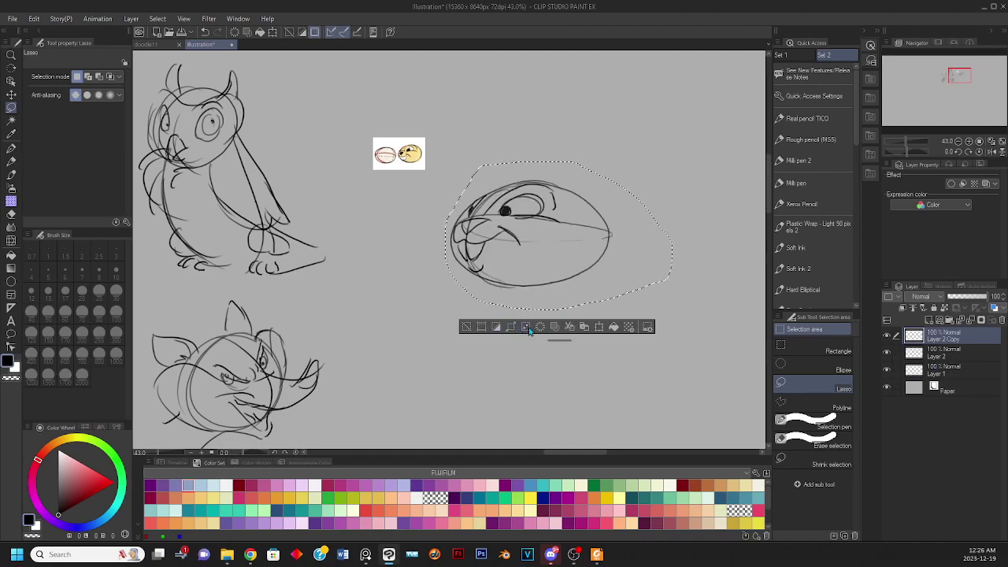
Move the pasted egg head next to the owl's tail and the frowning animal head, hide the reference layer and deselect
{"action": "left_click", "coordinate": [591, 327]}
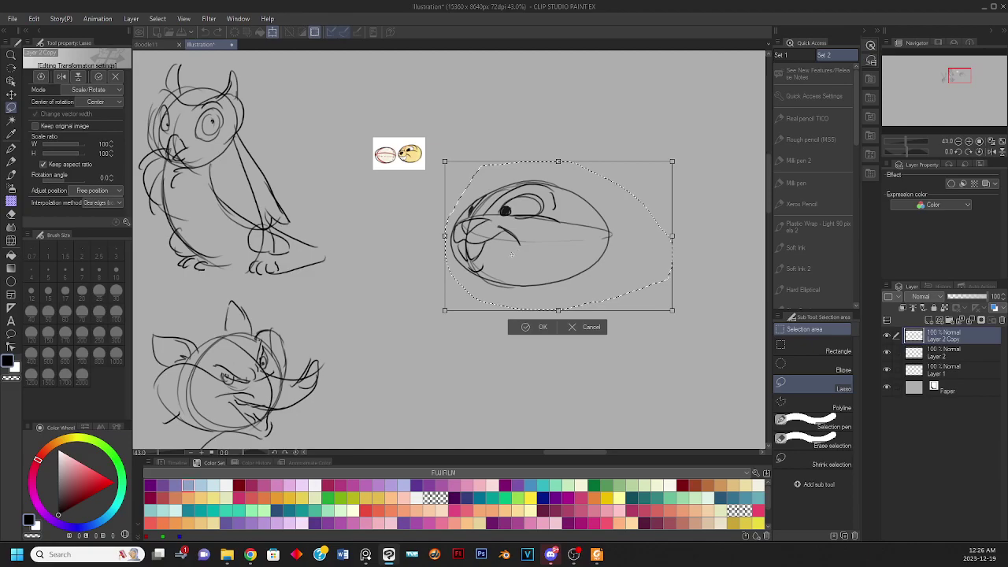
{"action": "mouse_move", "coordinate": [607, 255]}
{"action": "left_mouse_down"}
{"action": "mouse_move", "coordinate": [475, 277]}
{"action": "mouse_move", "coordinate": [483, 318]}
{"action": "left_mouse_up"}
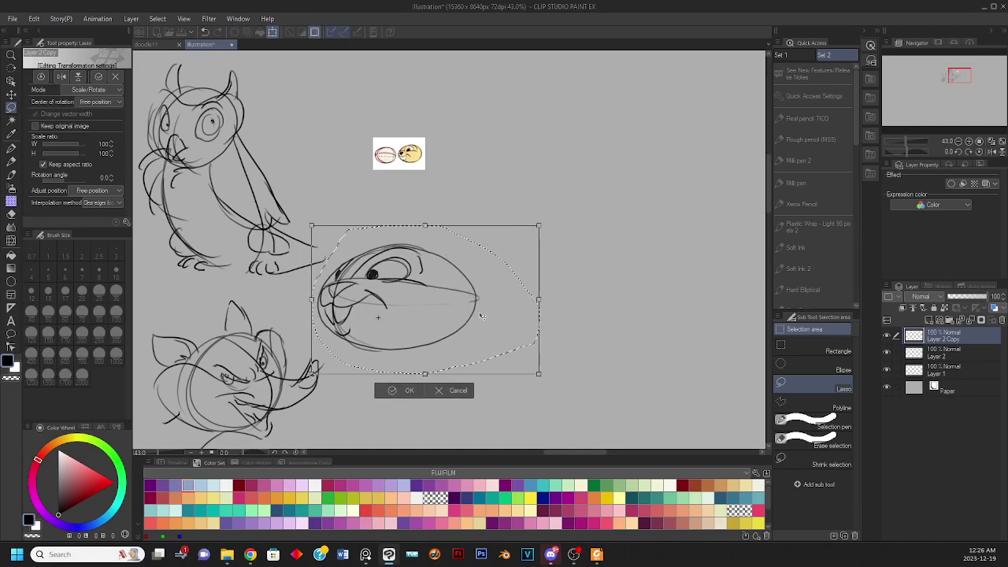
{"action": "left_click_drag", "start_coordinate": [965, 72], "coordinate": [957, 74]}
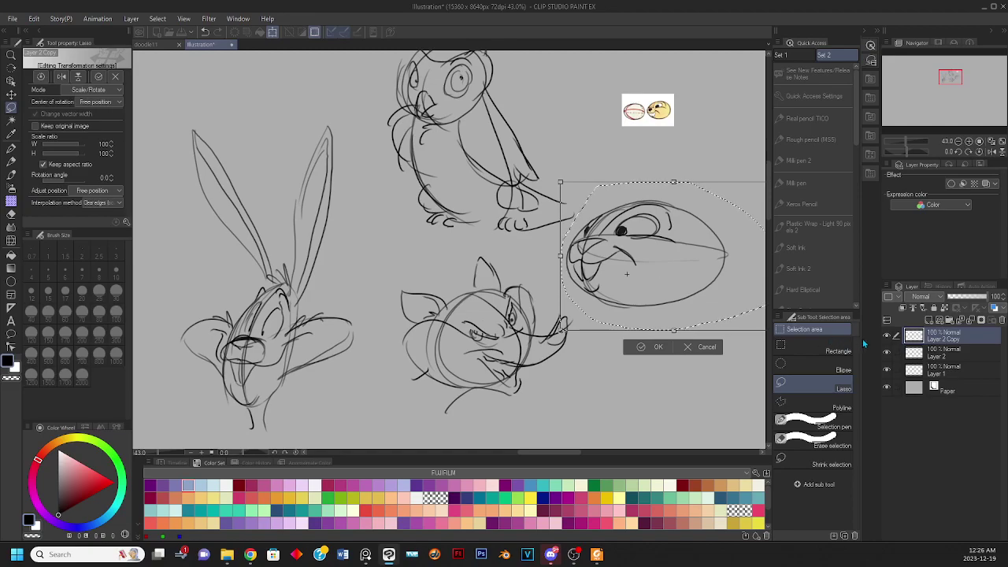
{"action": "left_click", "coordinate": [882, 353]}
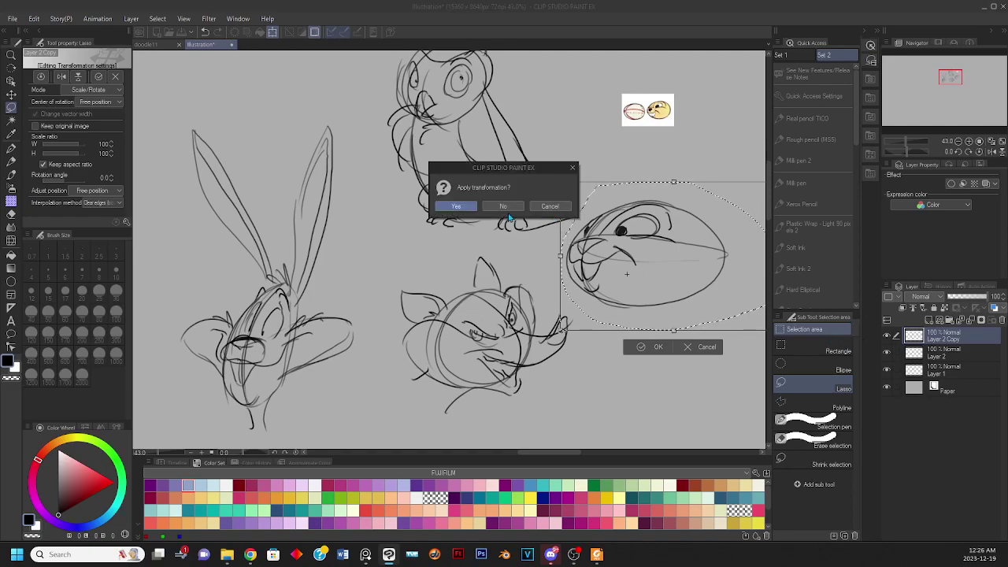
{"action": "left_click", "coordinate": [457, 206]}
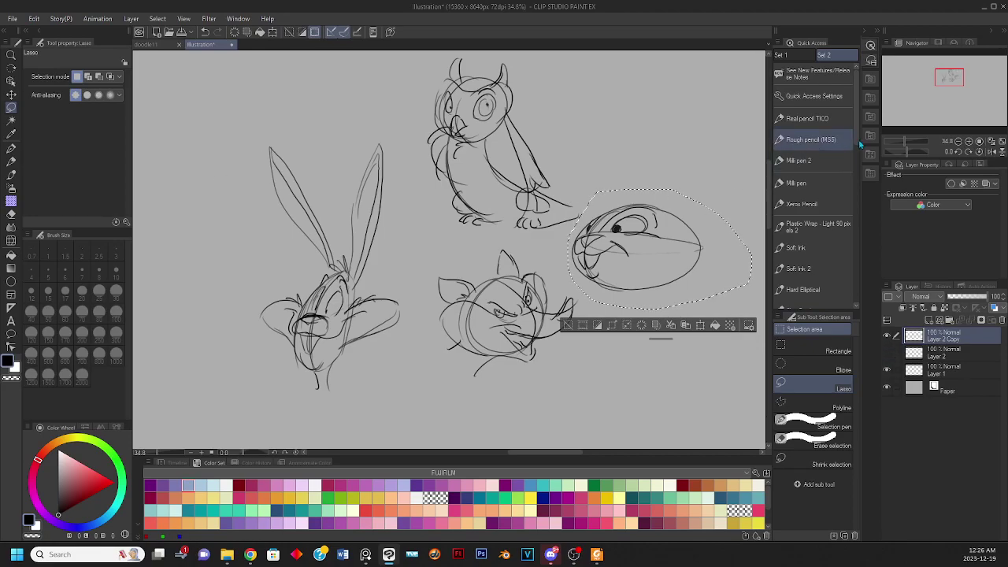
{"action": "left_click_drag", "start_coordinate": [955, 77], "coordinate": [956, 76]}
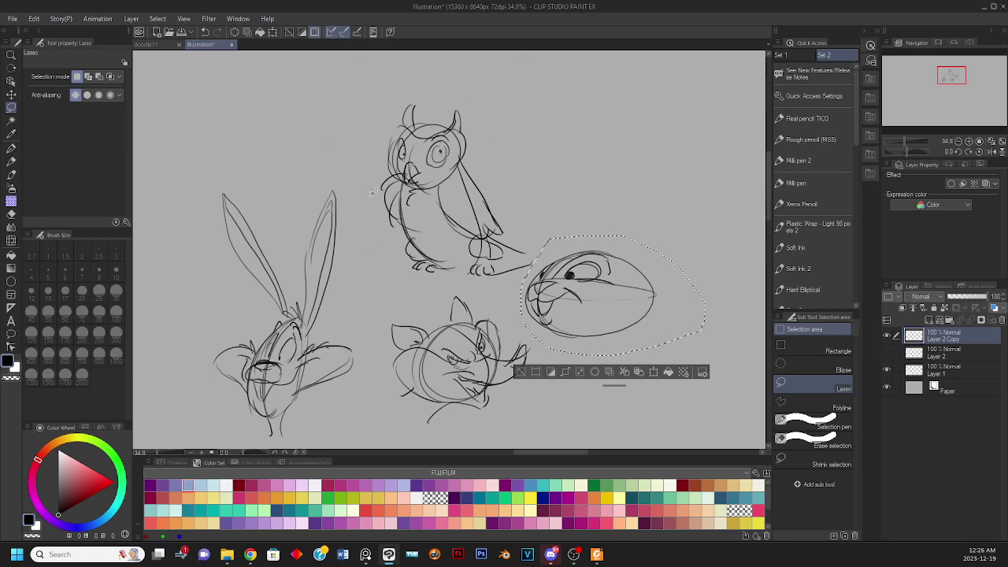
{"action": "left_click", "coordinate": [516, 377]}
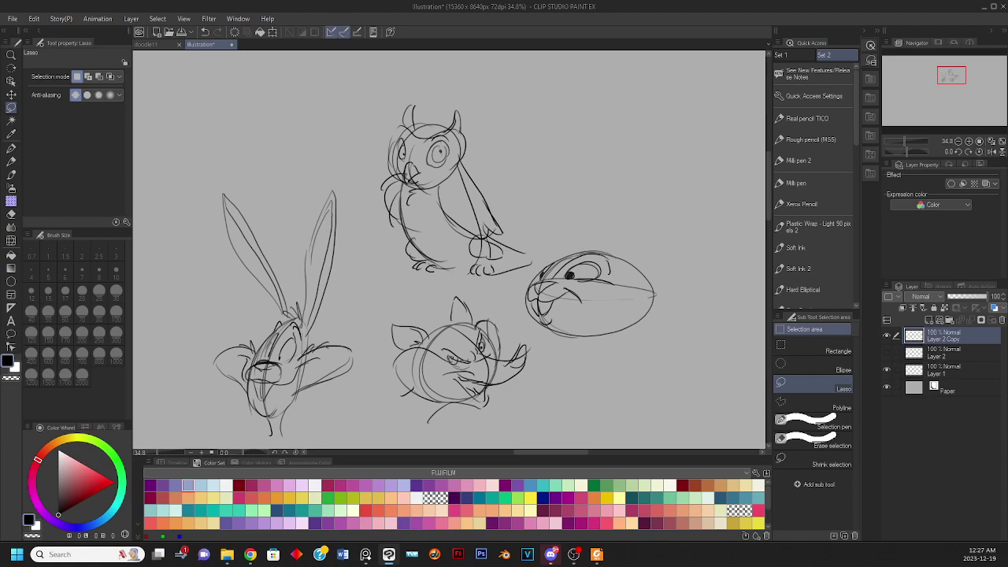
{"action": "key", "text": "alt+Tab"}
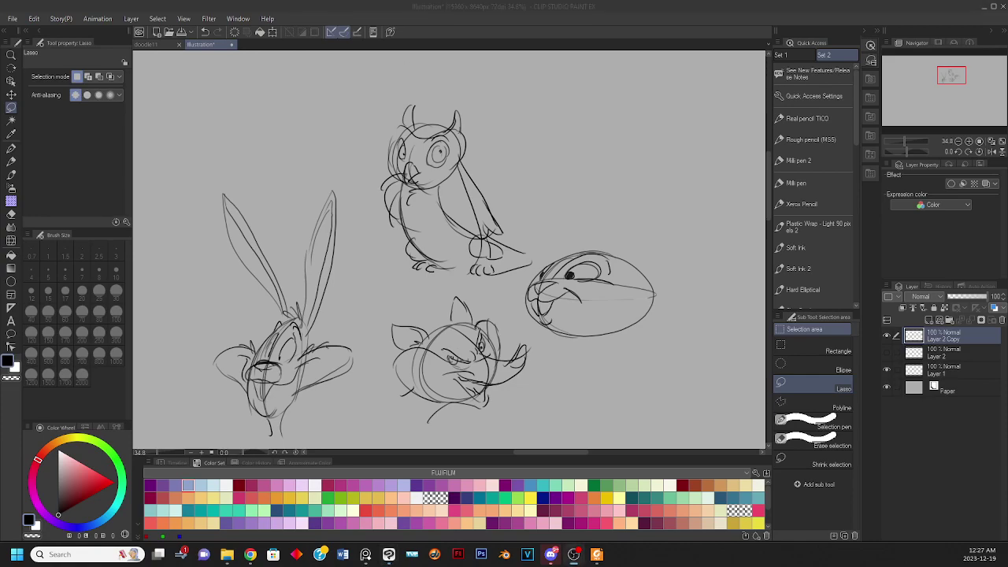